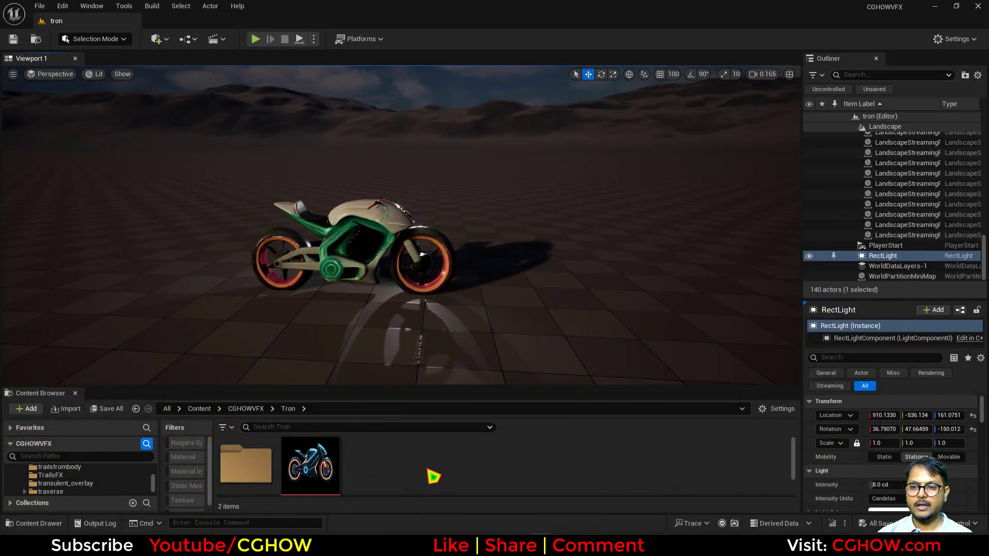
Create a Niagara system from the Fountain template in the Tron folder and name it NS_tron_Trail
scroll(443, 466, "down", 1)
right_click(445, 471)
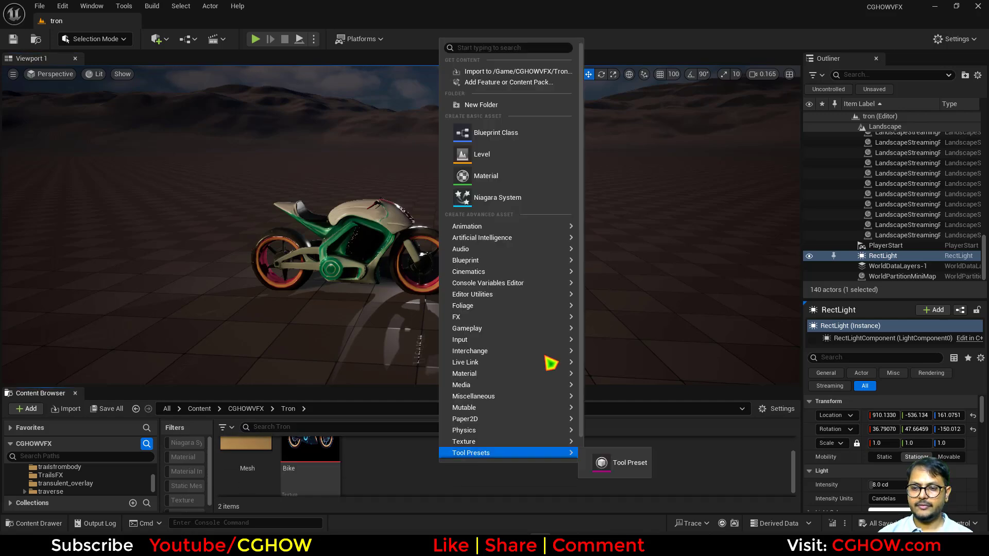
left_click(525, 196)
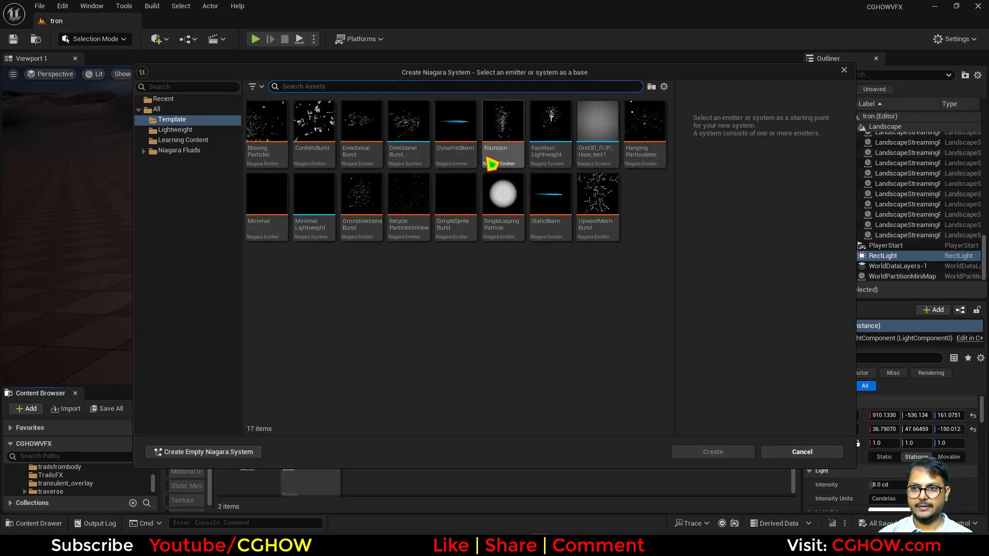
left_click(509, 135)
double_click(507, 130)
scroll(434, 461, "down", 1)
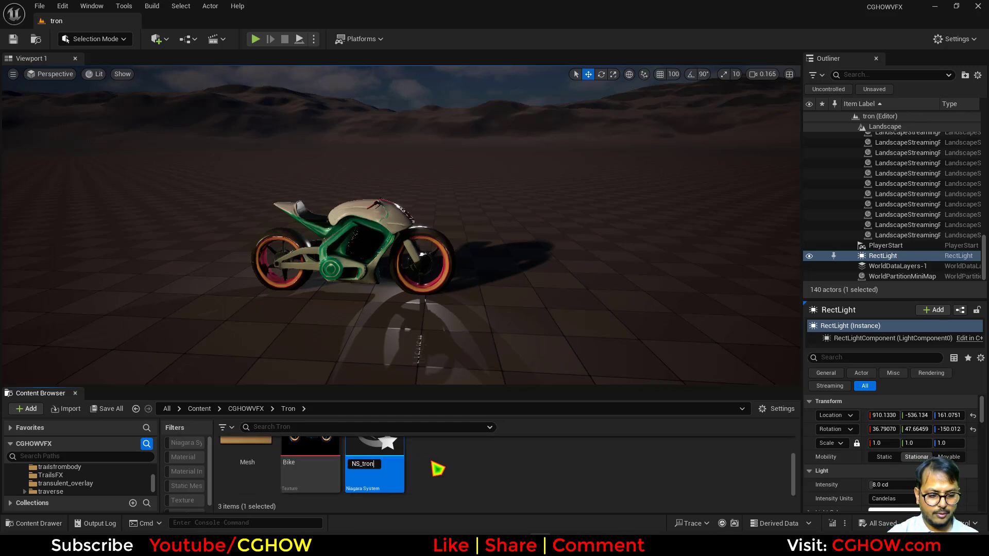
key("Return")
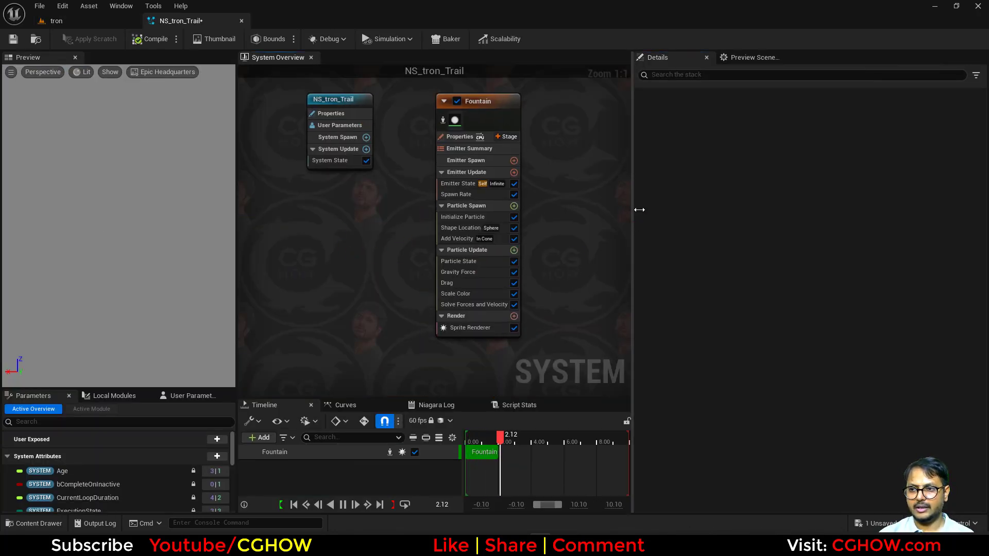
Resize the Niagara editor areas to give the system overview and the particle preview more room
left_click_drag(655, 215, 748, 217)
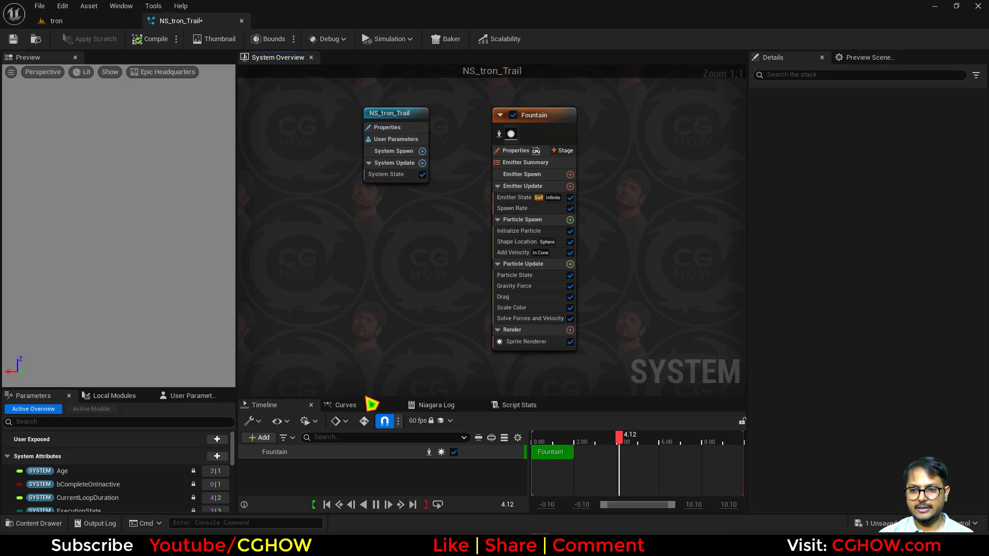
left_click_drag(370, 398, 363, 436)
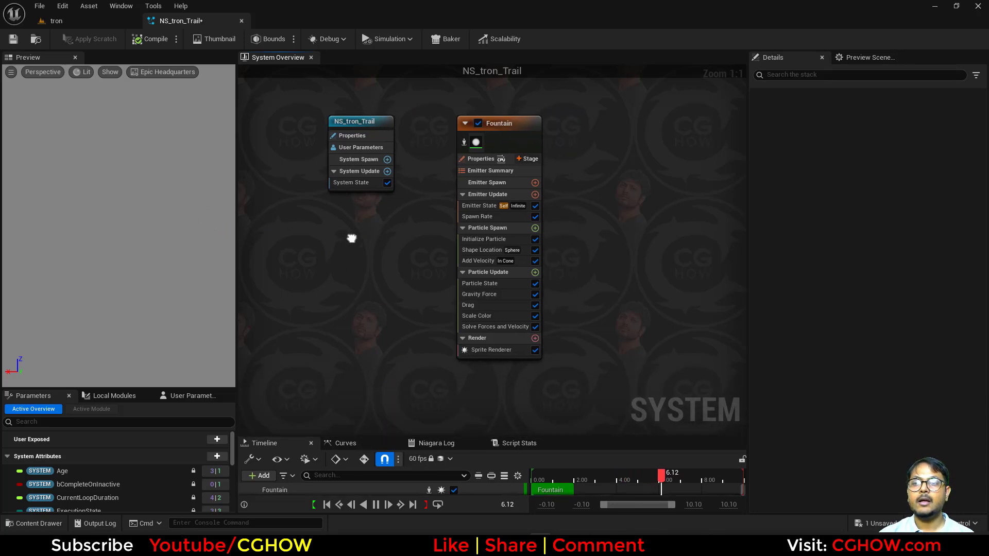
left_click(467, 132)
key("Delete")
right_click(450, 126)
left_click(489, 145)
double_click(328, 207)
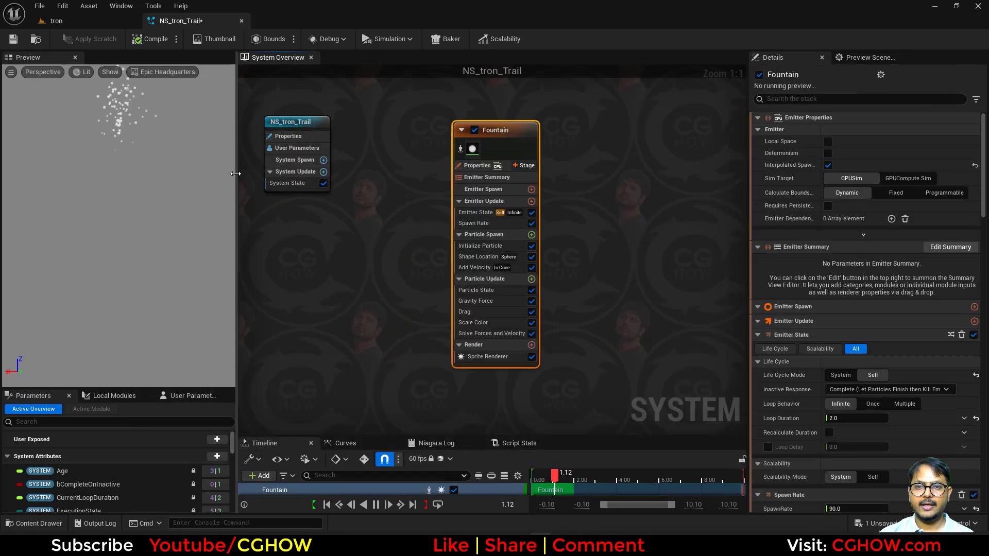
left_click_drag(235, 173, 277, 199)
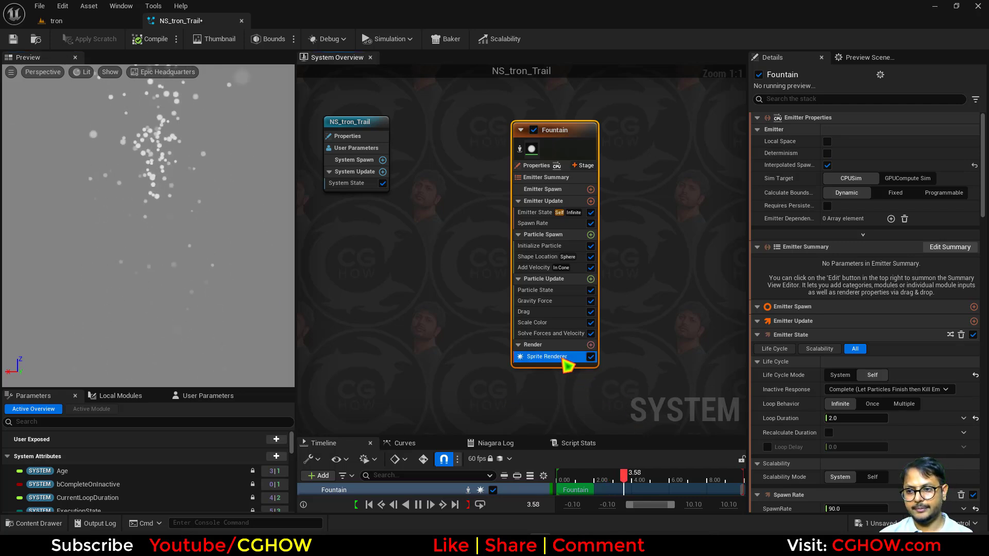
Replace the Fountain emitter's Sprite Renderer with a Ribbon Renderer
left_click(570, 356)
key("Delete")
left_click(591, 345)
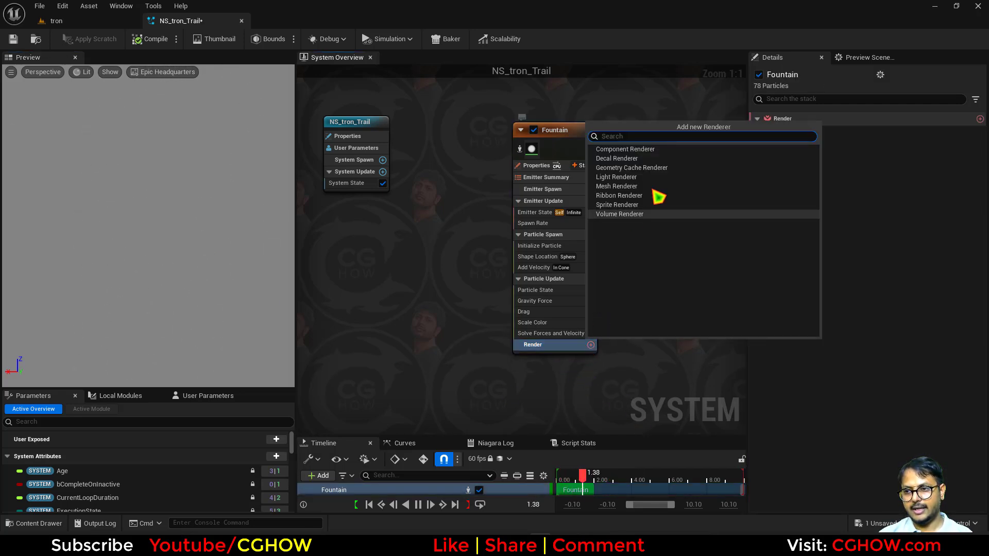
left_click(626, 201)
Delete the Scale Color, Drag, Gravity Force and Shape Location modules from the Fountain emitter, keeping Add Velocity
left_click(541, 324)
key("Delete")
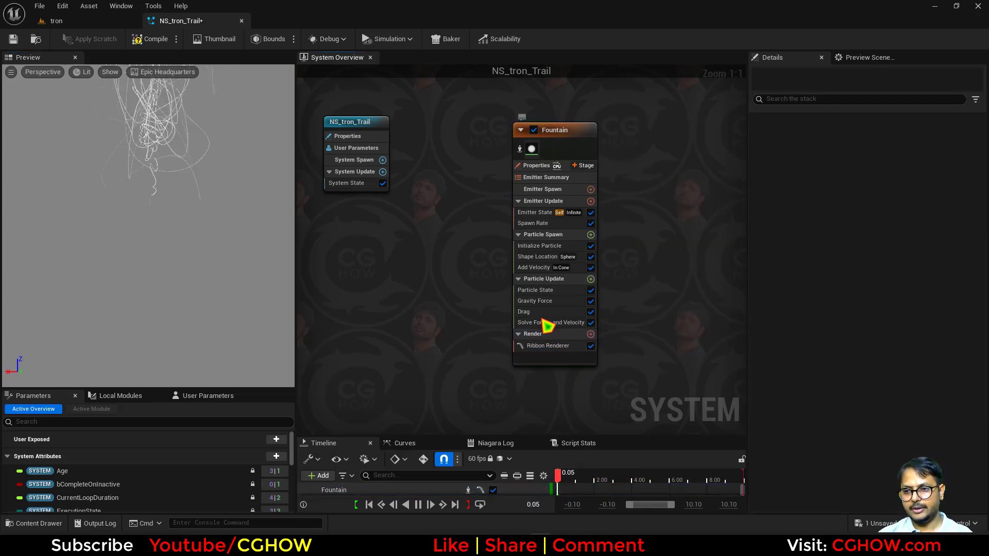
left_click(545, 311)
key("Delete")
left_click(543, 301)
key("Delete")
left_click(556, 267)
key("Delete")
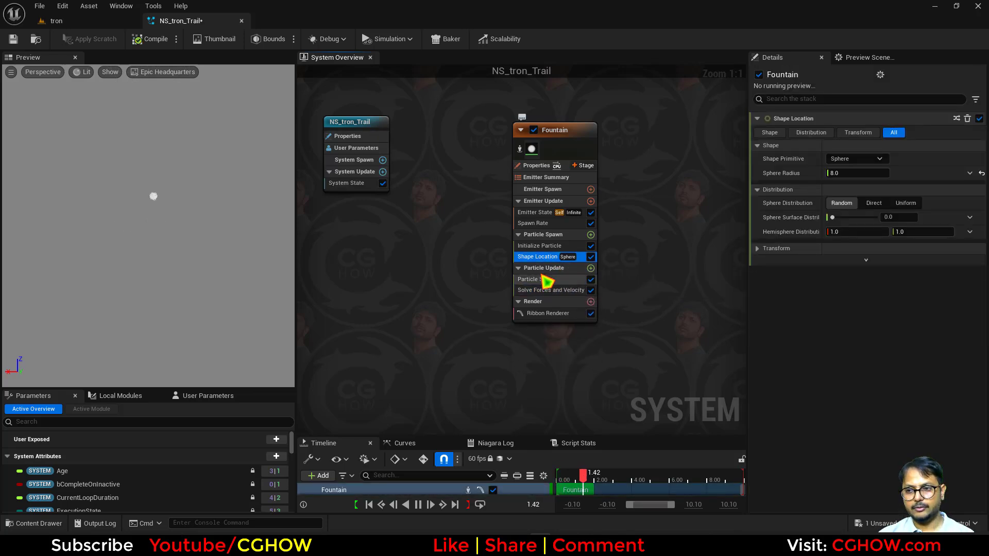
key("ctrl+z")
key("Delete")
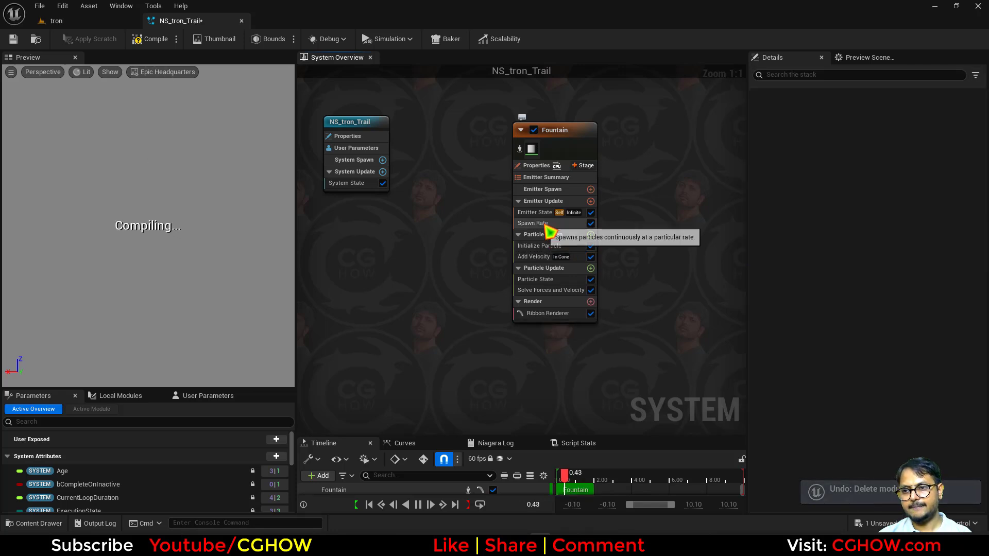
Set the Initialize Particle lifetime mode to Direct Set with a lifetime of 2
left_click(540, 246)
left_click(858, 160)
left_click(851, 187)
left_click(848, 175)
type("2")
key("Return")
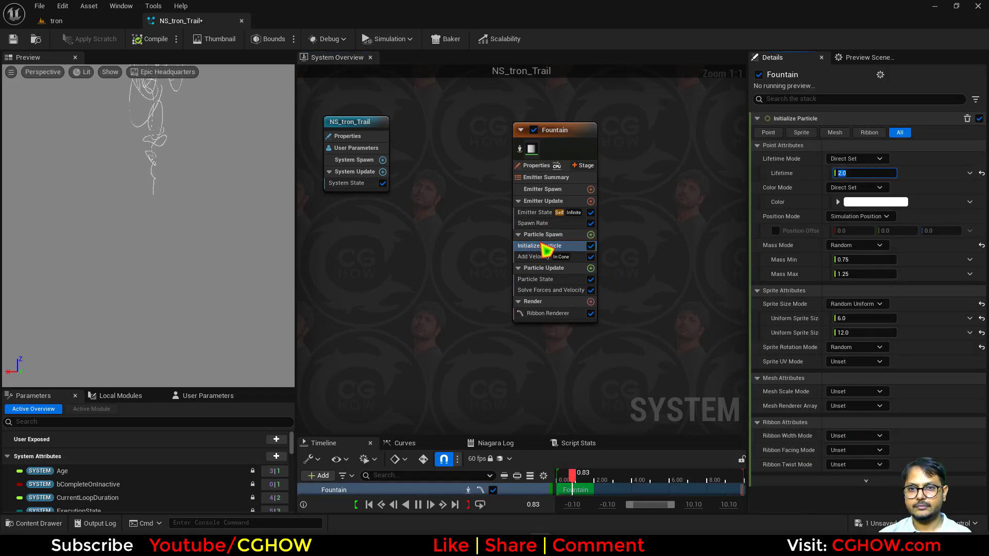
Change the Add Velocity module's velocity mode to Linear
left_click(534, 256)
left_click(857, 133)
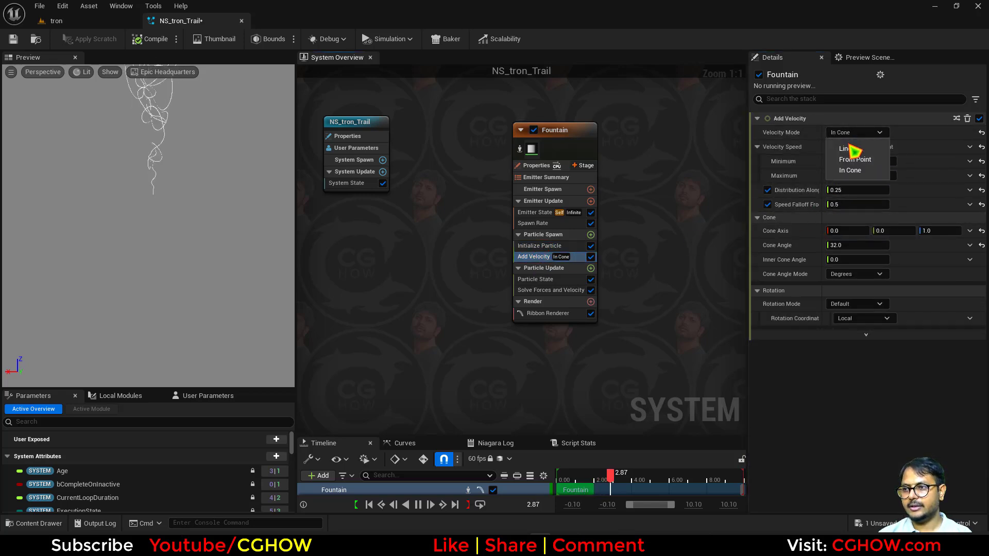
left_click(854, 148)
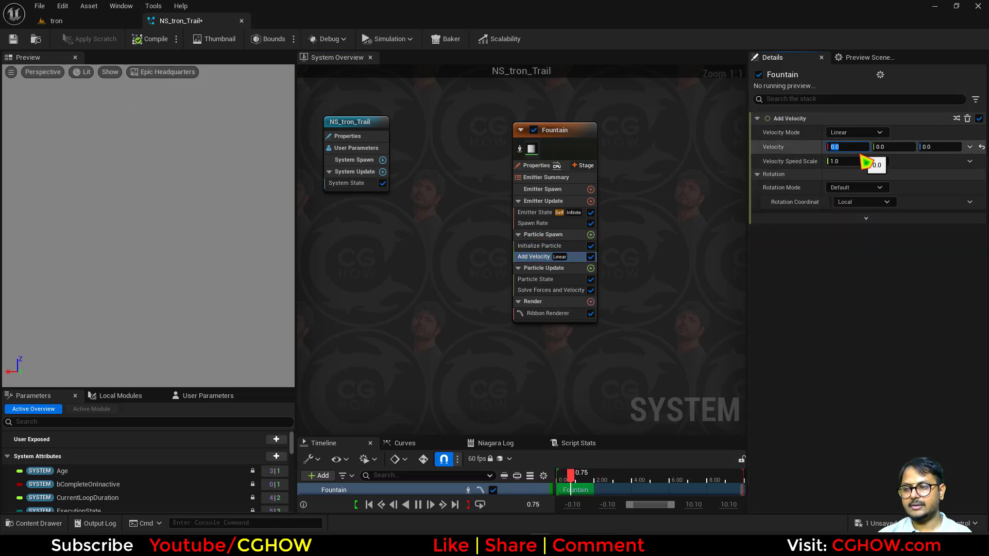
Set Initialize Particle's Ribbon Width Mode to Direct Set, trying a width of 200 before setting it to 50
left_click(539, 245)
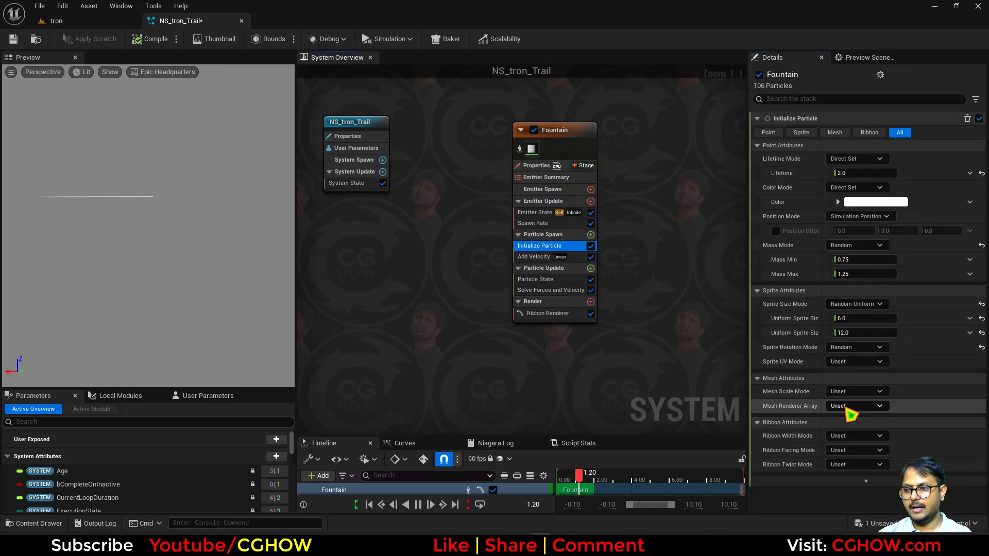
left_click(854, 462)
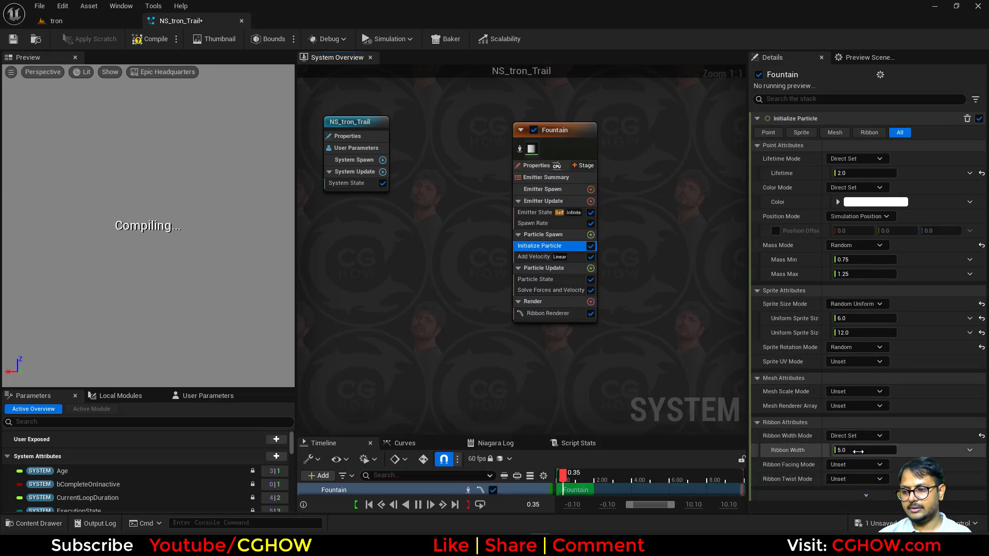
left_click(858, 451)
type("20")
key("Return")
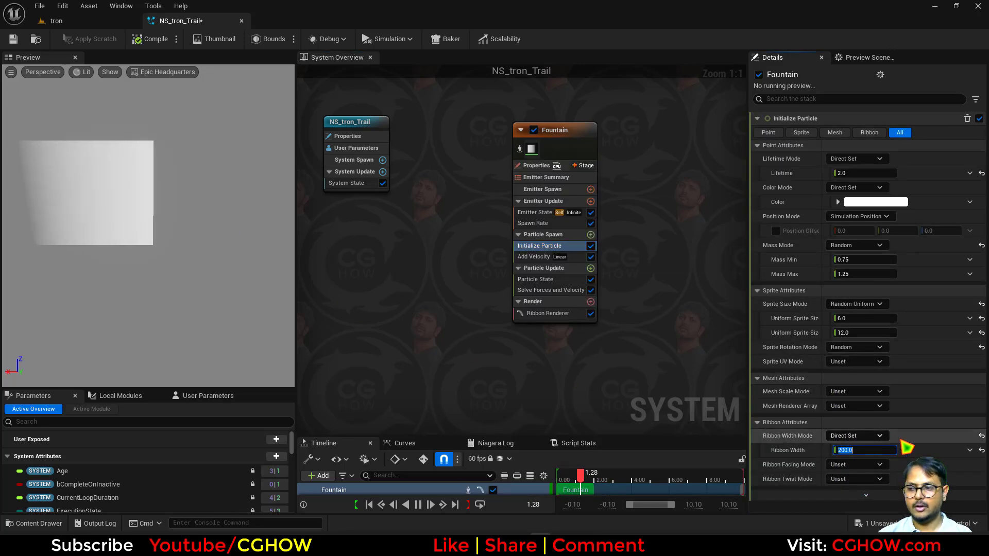
type("50")
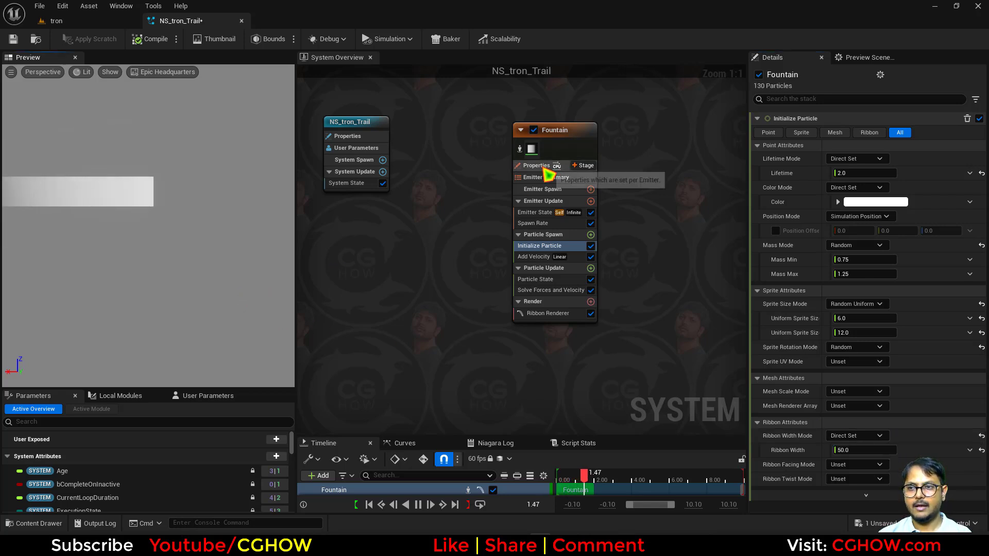
Enable Local Space in the emitter properties and set the Ribbon Renderer's facing mode to Custom Side Vector
left_click(534, 165)
left_click(828, 141)
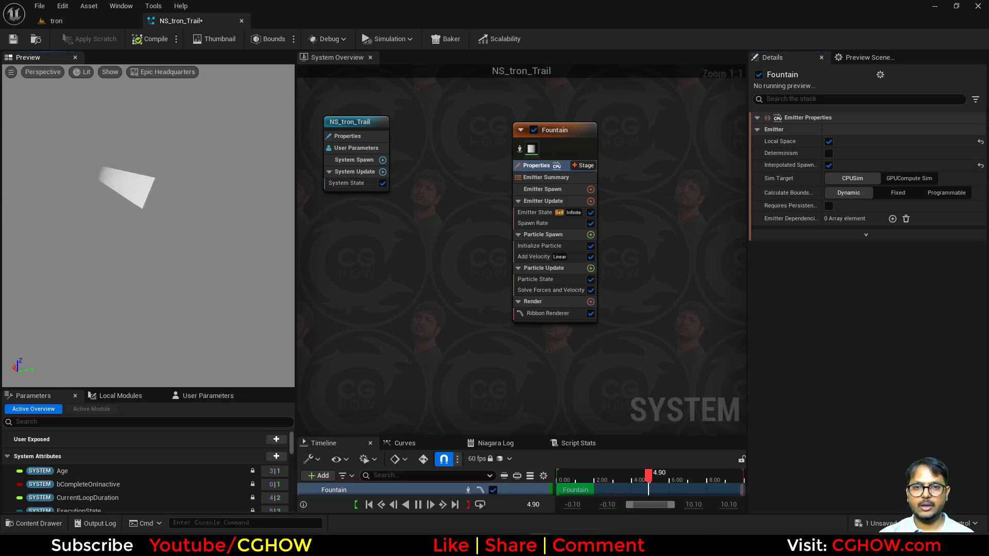
left_click(550, 315)
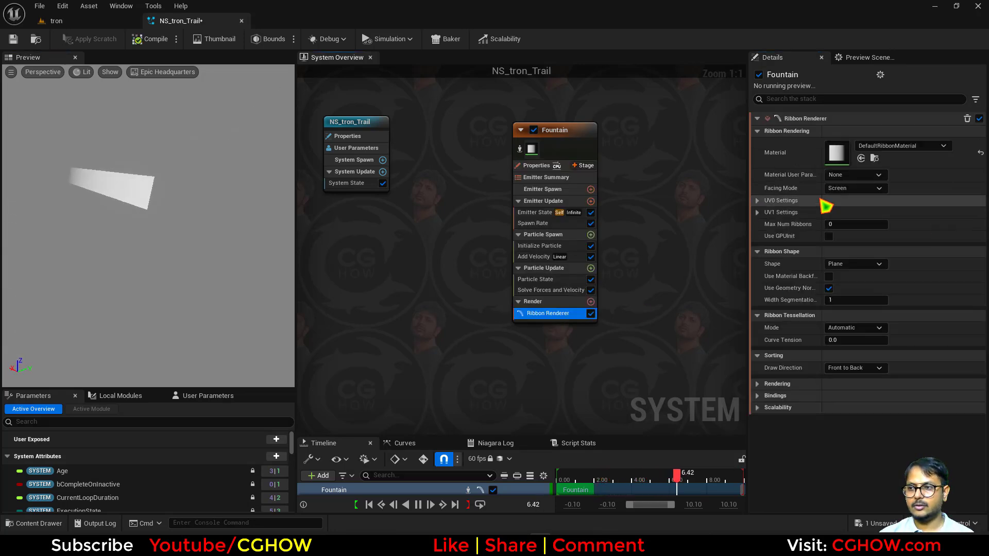
left_click(854, 188)
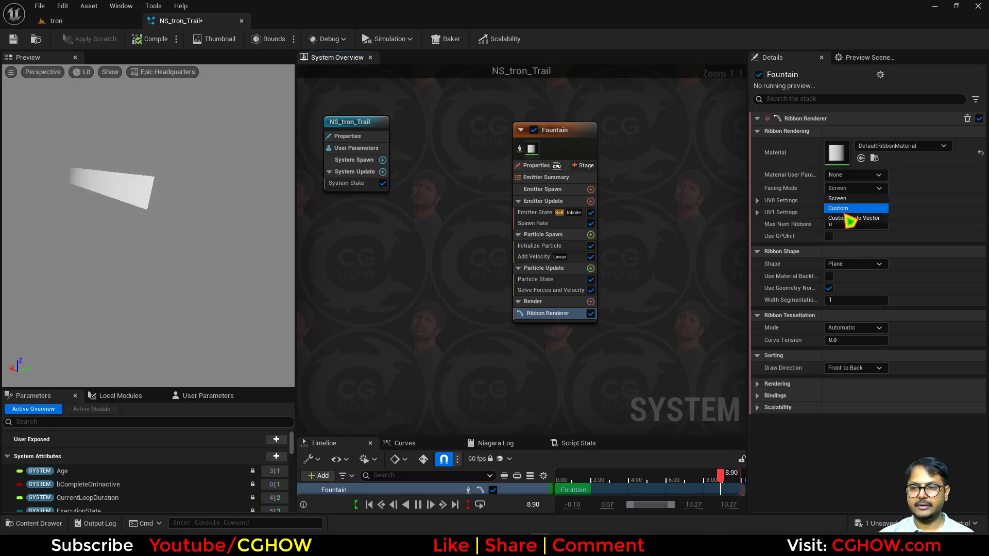
left_click(849, 219)
left_click(857, 188)
left_click(827, 219)
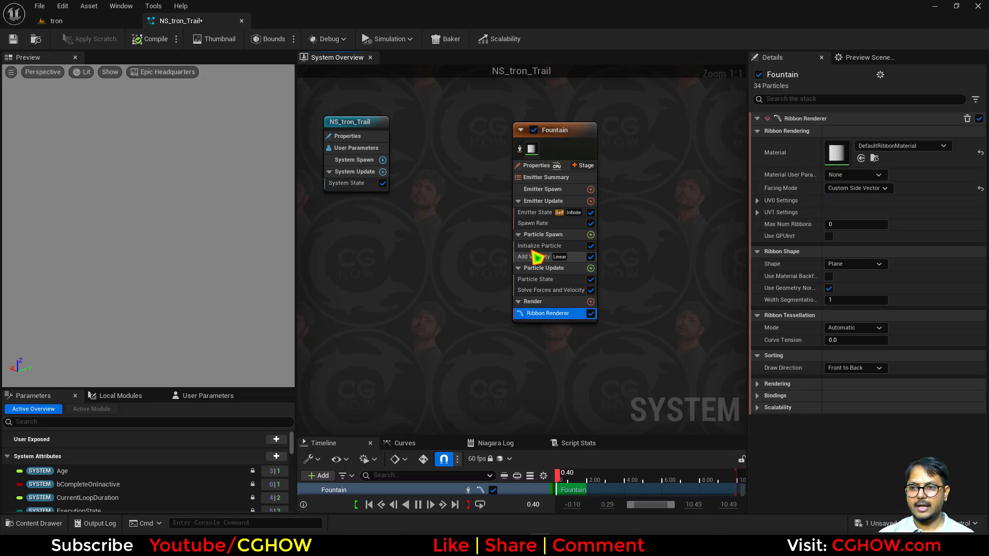
Set Initialize Particle's Ribbon Facing Mode to Direct Set and review the emitter properties
left_click(528, 248)
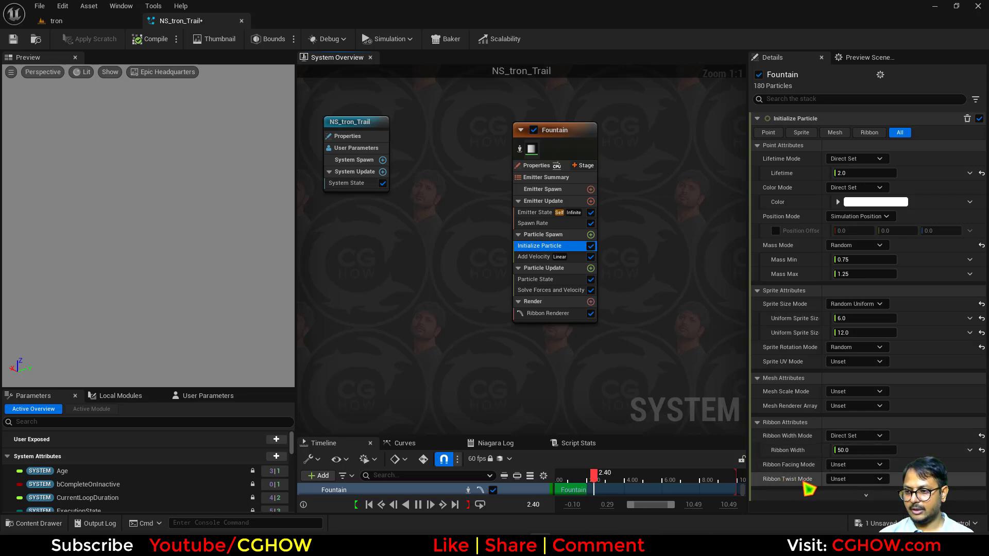
left_click(853, 492)
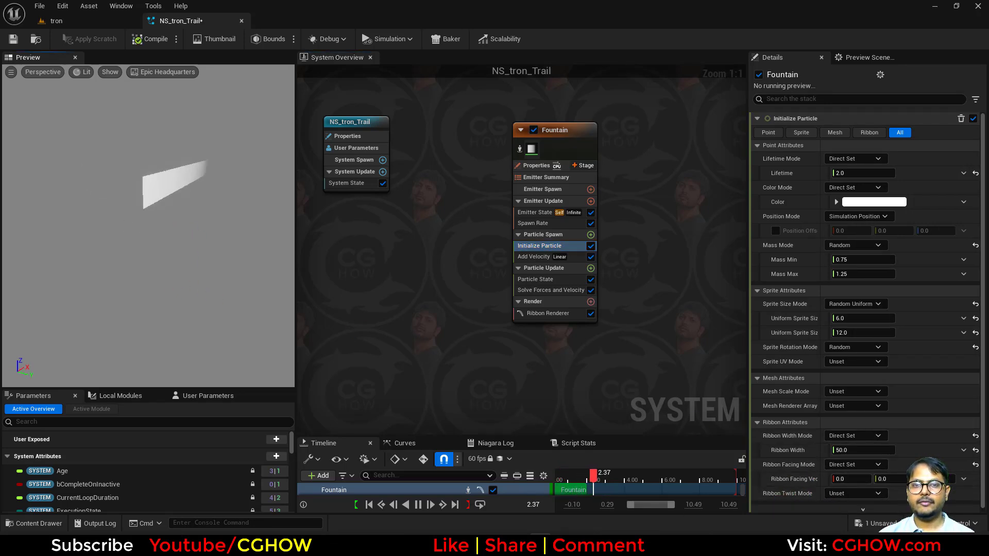
left_click(538, 165)
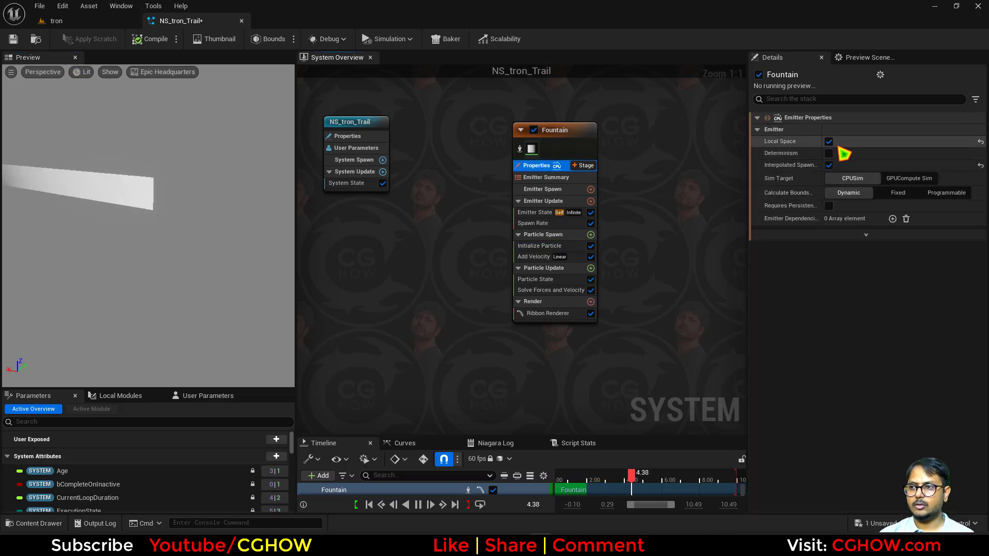
Place NS_tron_Trail in the level behind the motorcycle and rotate it -90 degrees about Z using 90° rotation snapping
left_click(36, 39)
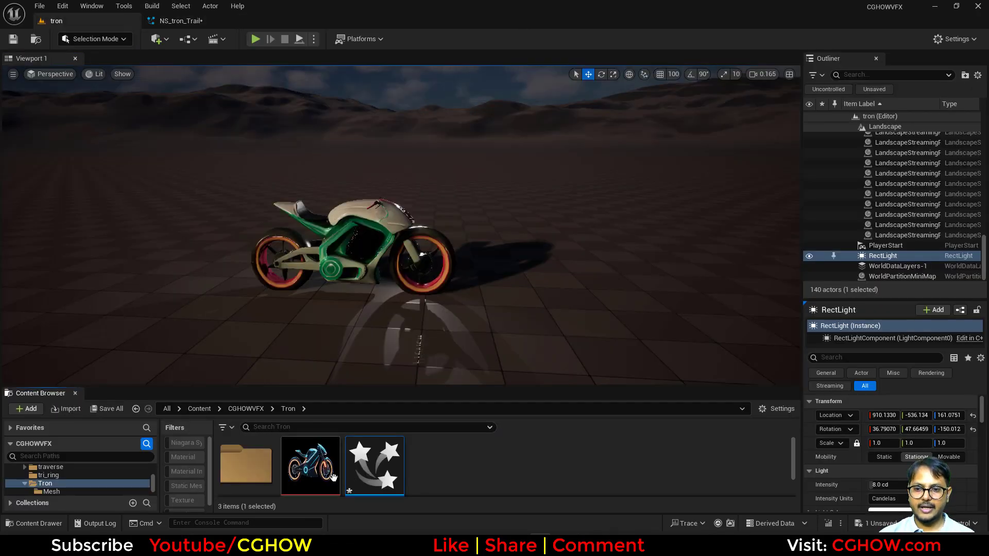
left_click_drag(237, 280, 347, 294)
key("e")
key("ctrl+z")
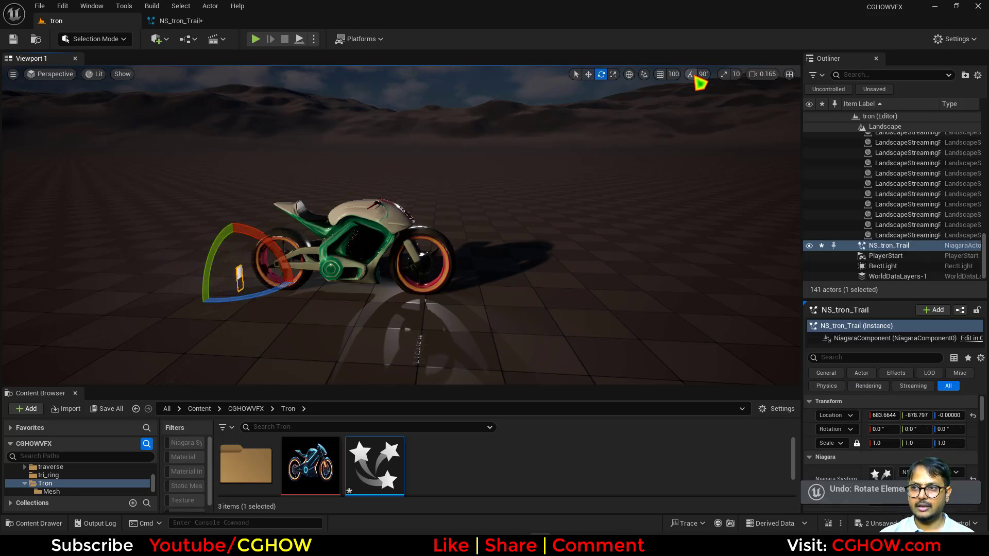
left_click_drag(239, 301, 309, 299)
right_click_drag(309, 298, 340, 289)
right_click_drag(237, 288, 351, 284)
Move the trail to the rear wheel's hub, at about Y -759.5 and Z 39.9
key("w")
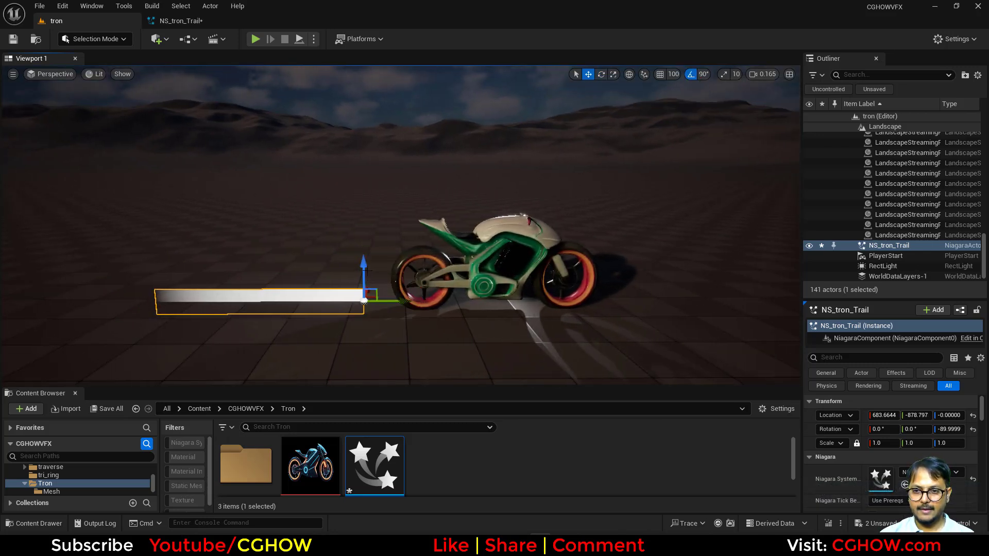
left_click_drag(366, 269, 361, 237)
left_click_drag(404, 275, 468, 277)
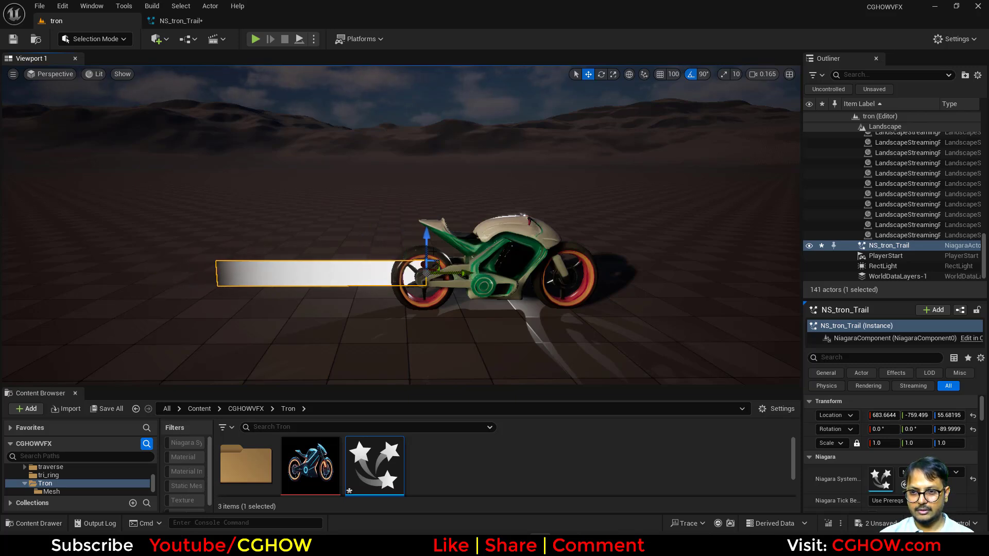
left_click_drag(423, 238, 424, 245)
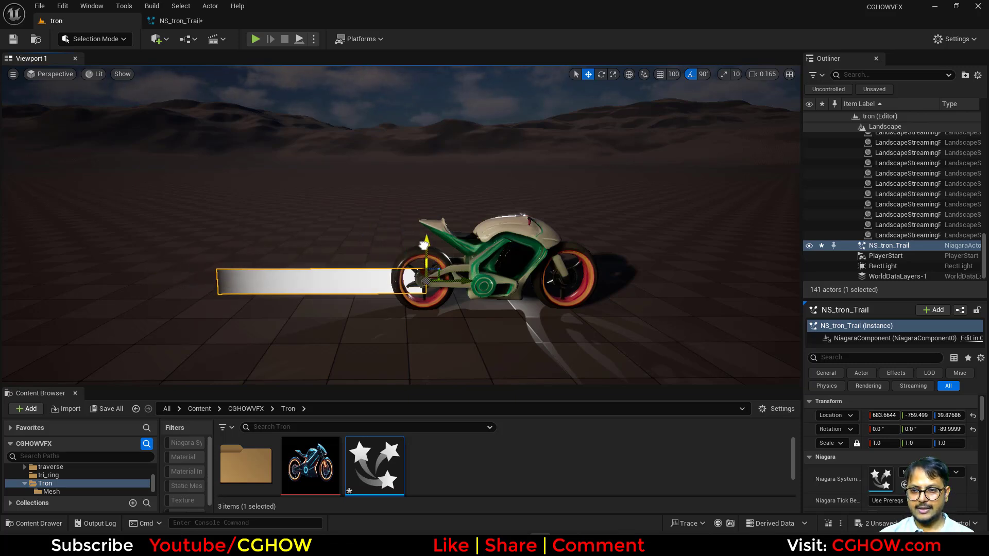
Increase the emitter's Ribbon Width to 100 and compare the trail's height with the rear wheel in the level
left_click(198, 22)
left_click(550, 246)
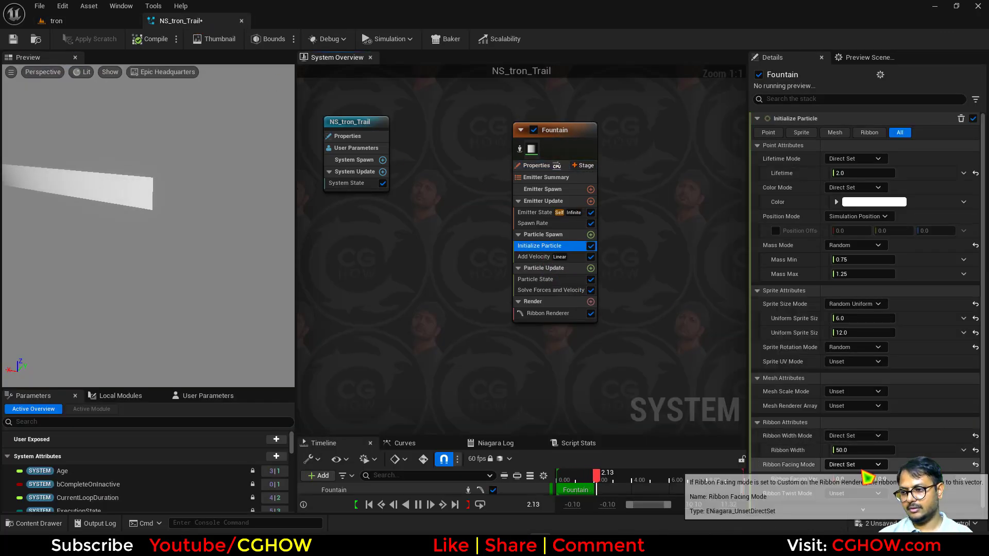
left_click(847, 450)
type("100")
key("Return")
left_click(64, 23)
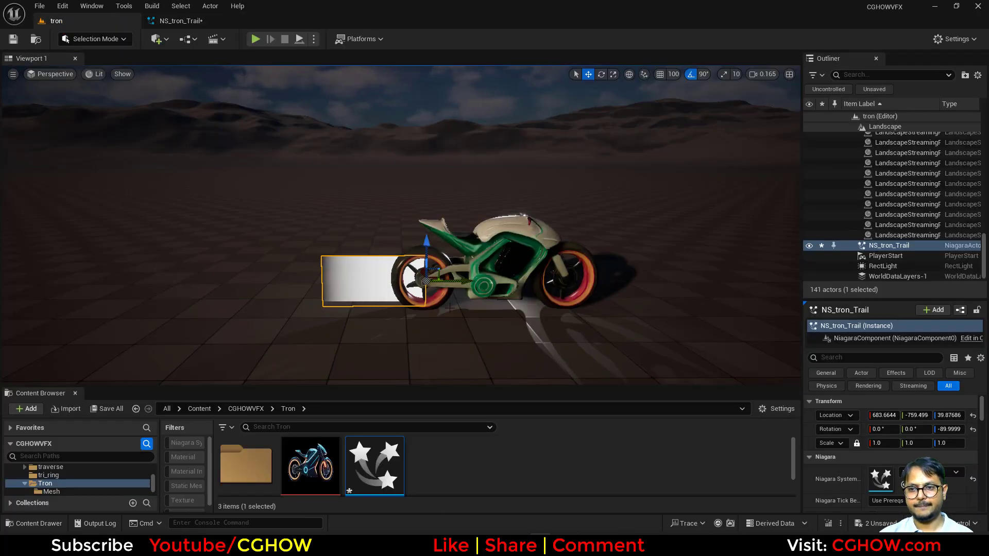
scroll(449, 308, "up", 5)
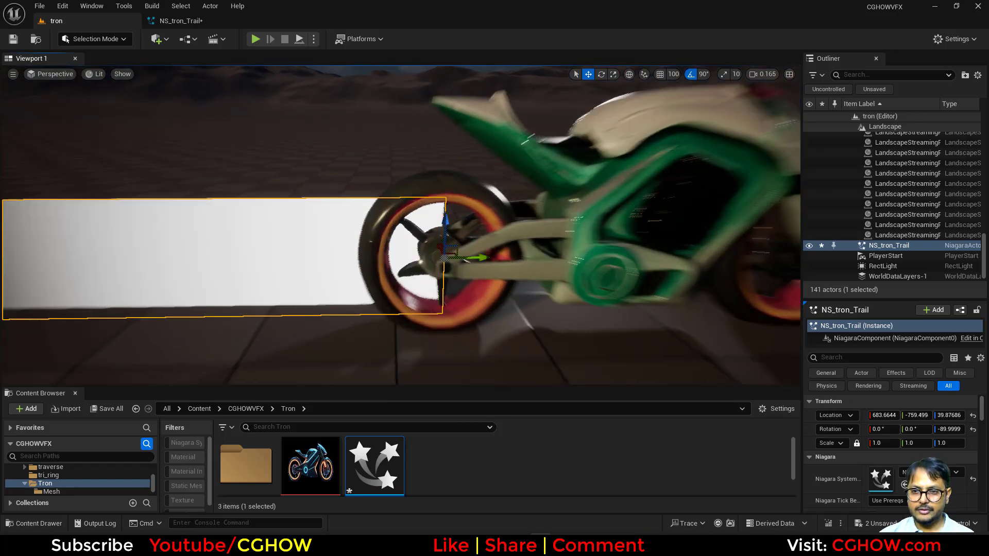
scroll(432, 338, "up", 2)
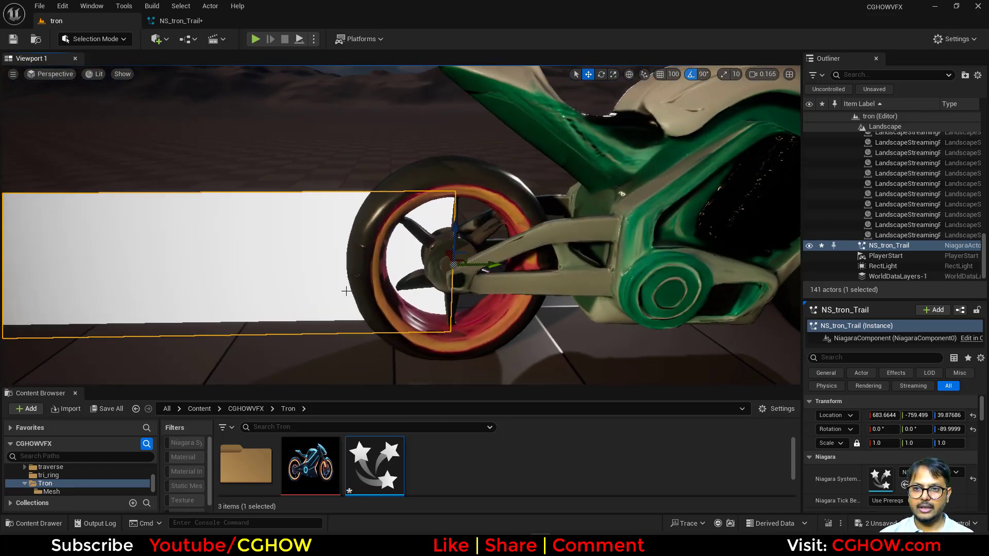
Create a new material named M_Trail in the Tron folder and open it for editing
right_click(483, 466)
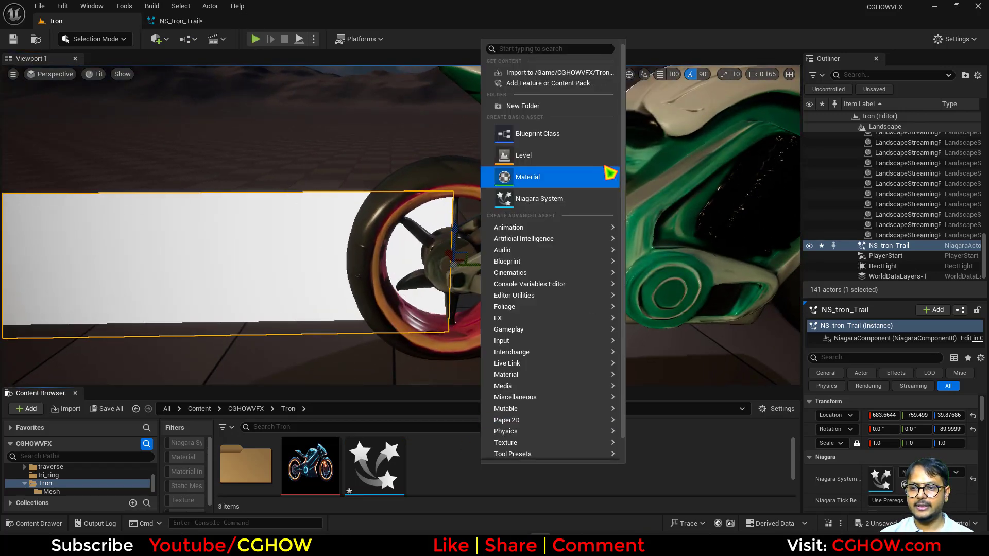
left_click(529, 189)
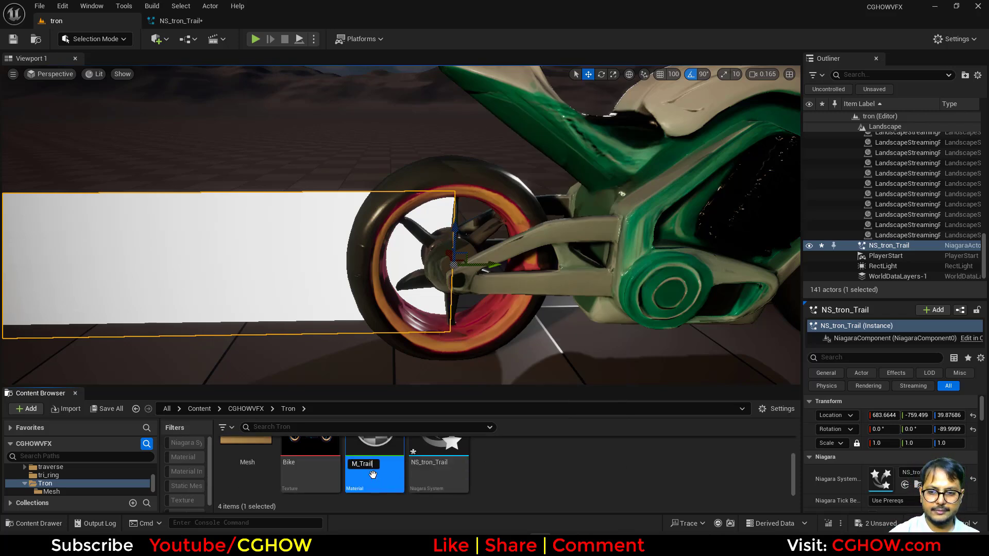
key("Return")
double_click(373, 473)
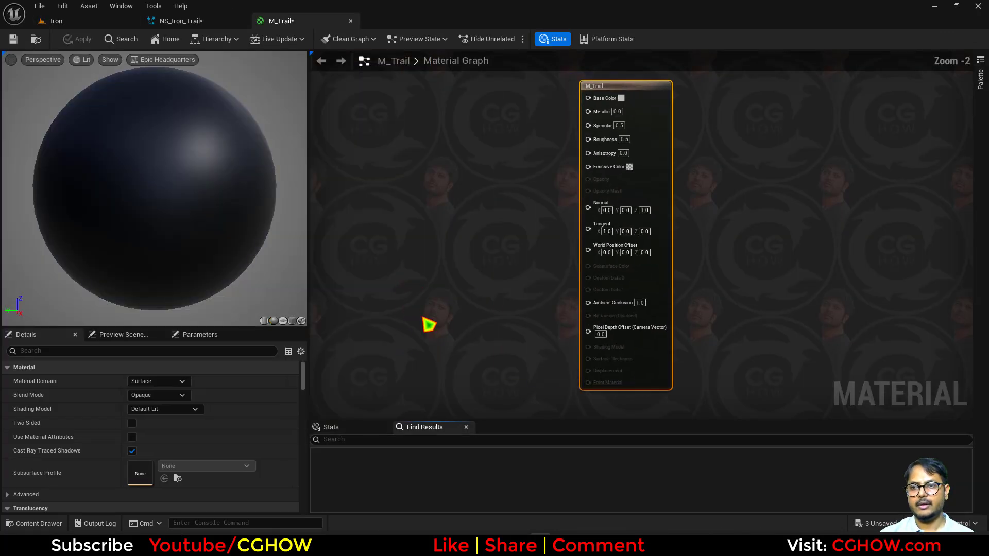
Add a RadialGradientExponential node and feed it into X of a Step node with Y 0.5, connected to Emissive Color
right_click(399, 170)
type("radi")
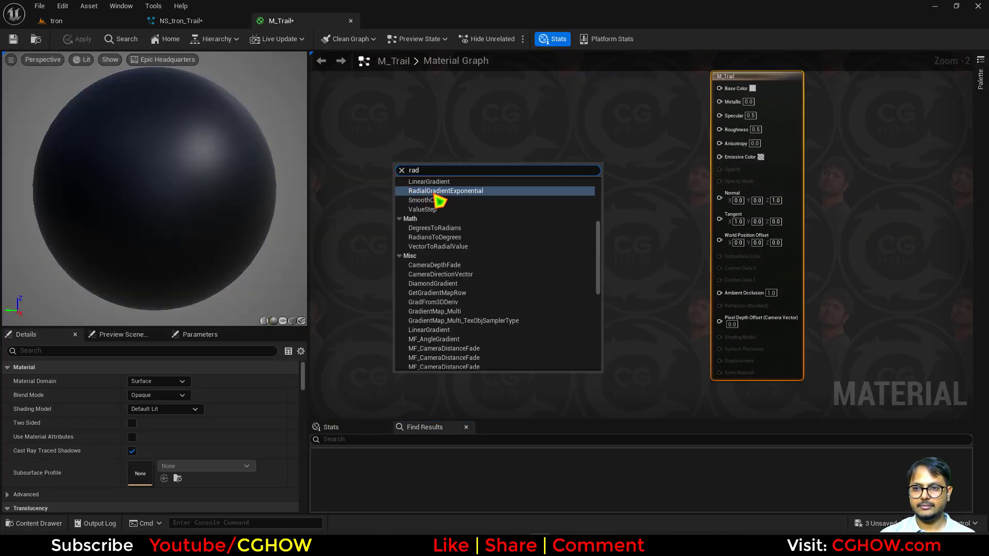
left_click(439, 194)
left_click_drag(437, 216, 471, 200)
type("step")
left_click(496, 227)
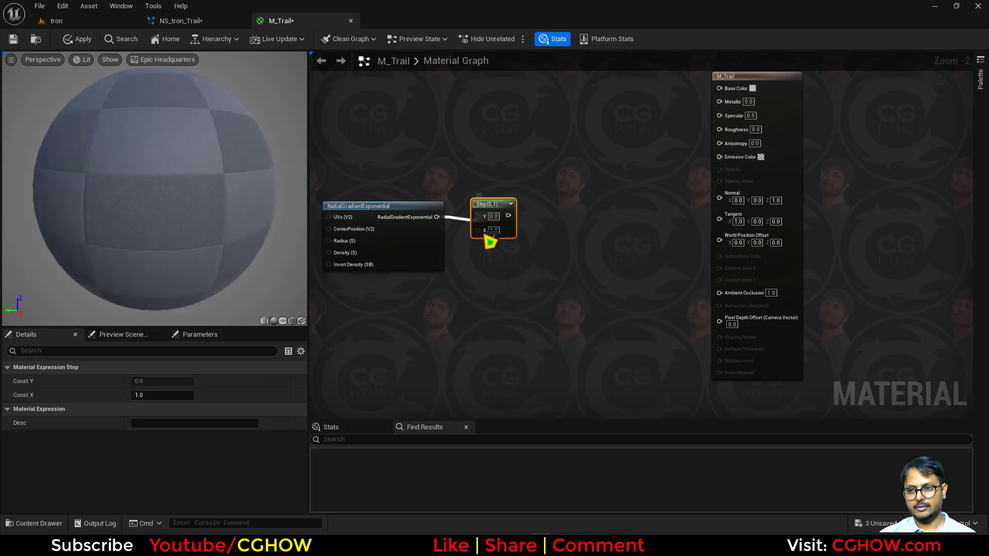
left_click_drag(507, 217, 746, 159)
left_click(772, 155)
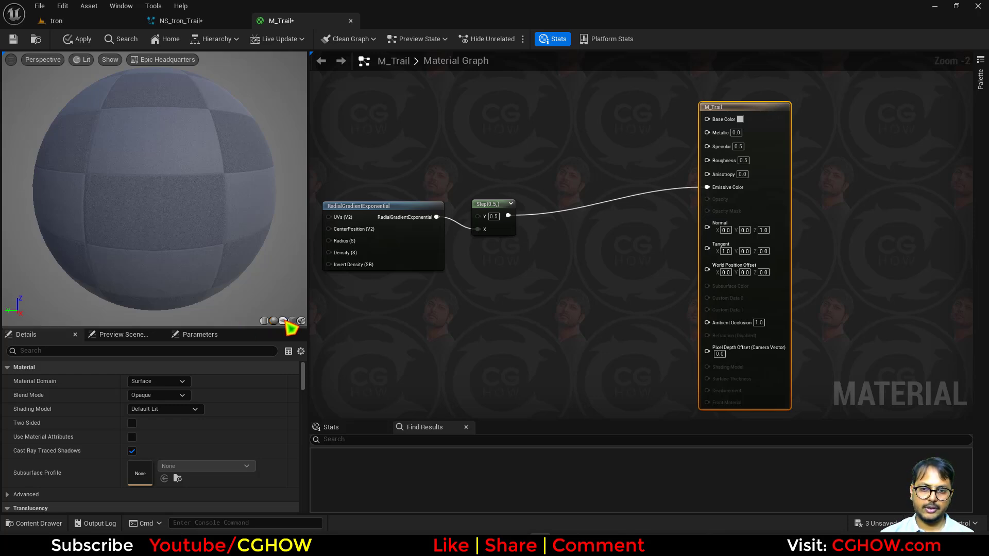
Preview M_Trail on a plane and make it Translucent, Unlit and Two Sided
left_click(283, 320)
left_click(157, 395)
left_click(147, 426)
left_click(165, 409)
left_click(137, 280)
left_click(131, 423)
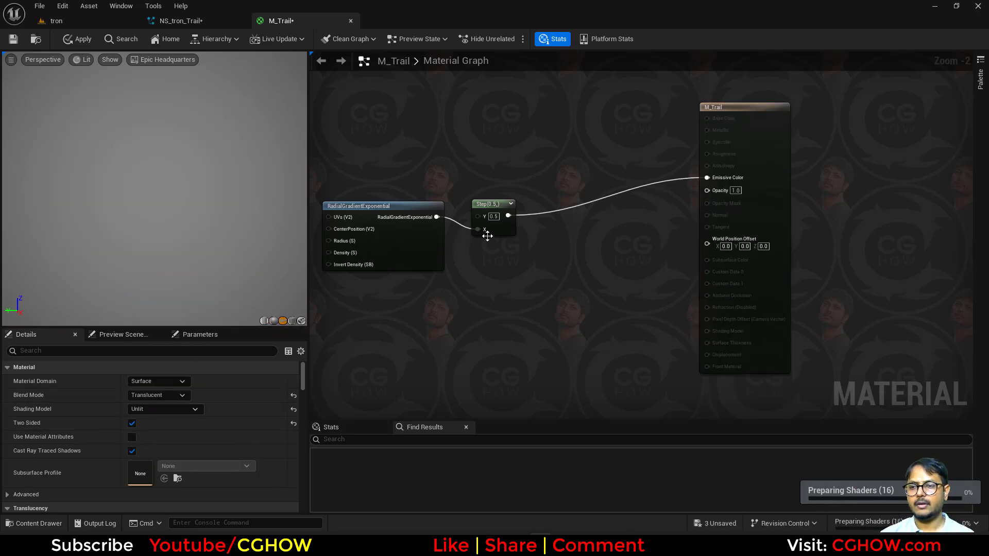
Arrange the Step and RadialGradientExponential nodes closer to the material output and turn the preview plane to face the camera
left_click_drag(487, 236, 582, 195)
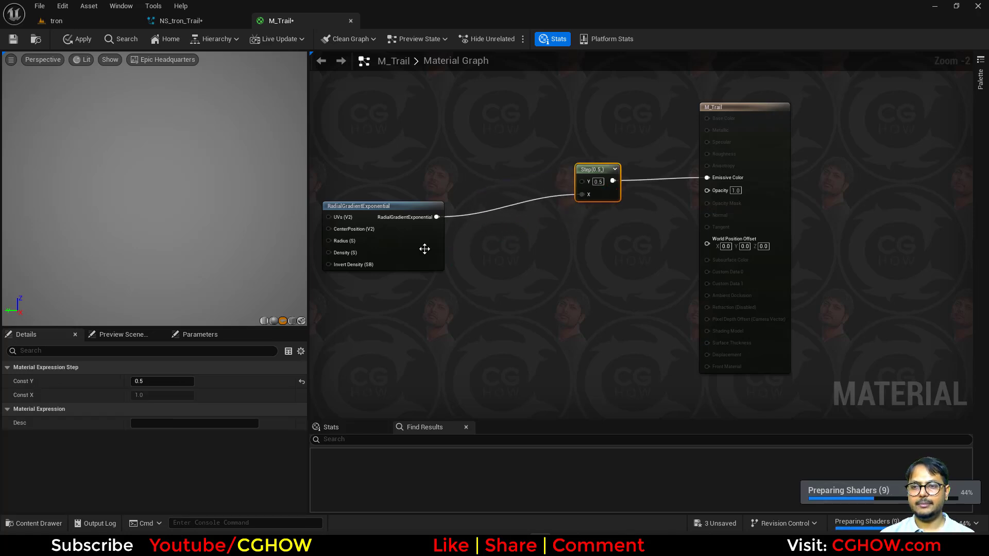
left_click_drag(424, 249, 533, 237)
right_click_drag(399, 262, 442, 263)
left_click_drag(155, 196, 247, 198)
scroll(429, 248, "up", 2)
left_click(393, 206)
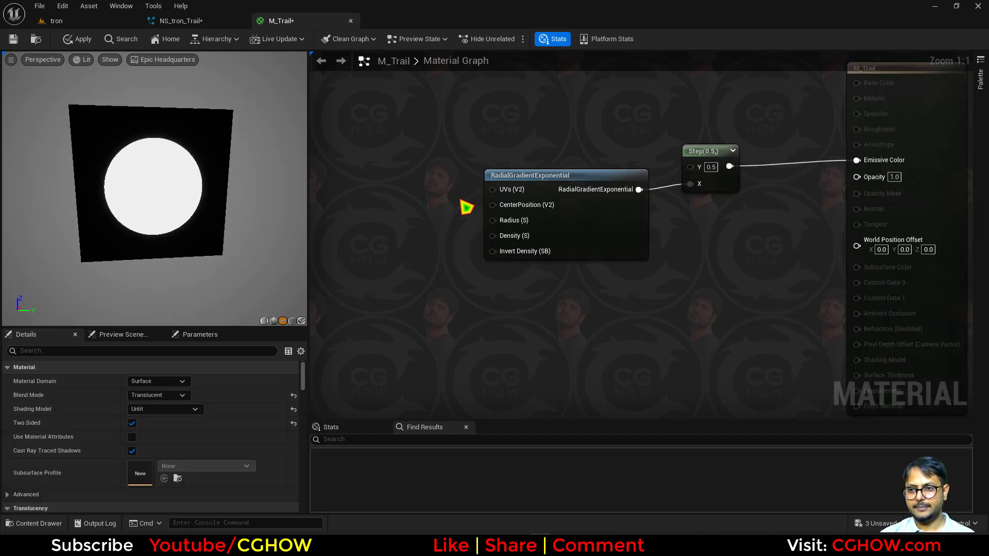
Add a constant of 0.6 and connect it to the radial gradient's Radius input
key("1")
left_click(383, 209)
left_click_drag(431, 223, 494, 221)
type(".6")
left_click_drag(428, 210, 420, 261)
Connect a two-component constant with X 0 and Y 0.5 to the radial gradient's CenterPosition, placed above the radius constant
right_click_drag(405, 196, 419, 222)
key("2")
left_click(393, 199)
left_click_drag(448, 227, 508, 232)
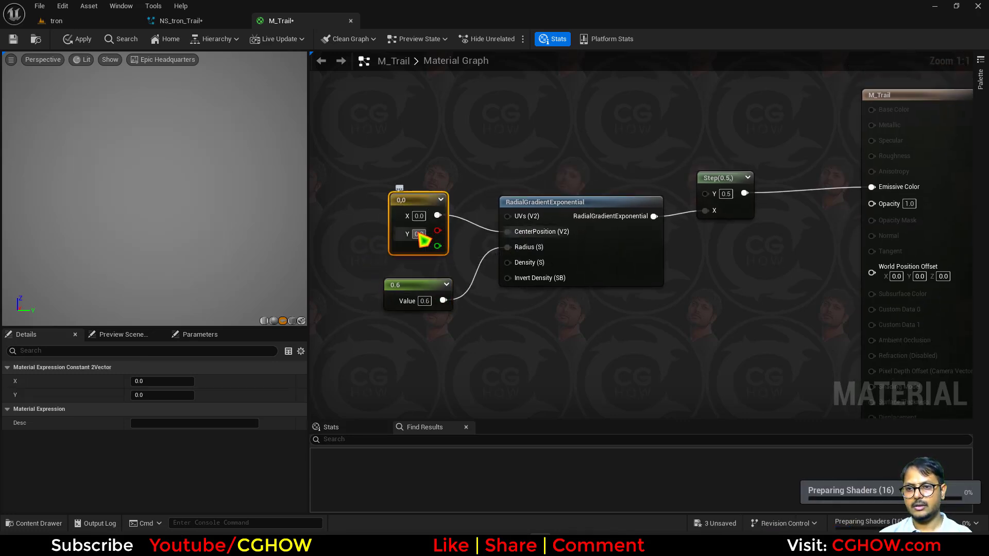
left_click_drag(422, 201, 408, 212)
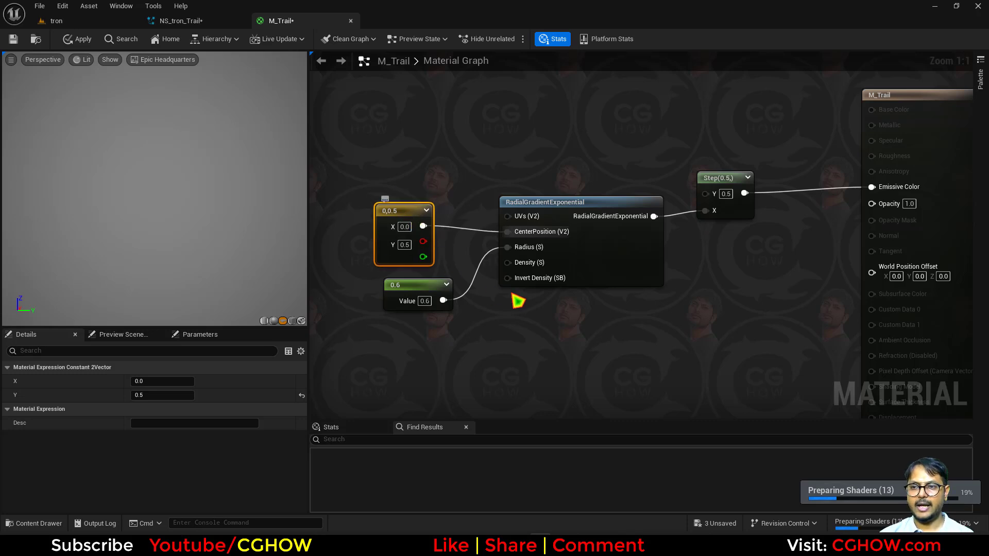
right_click_drag(576, 317, 568, 296)
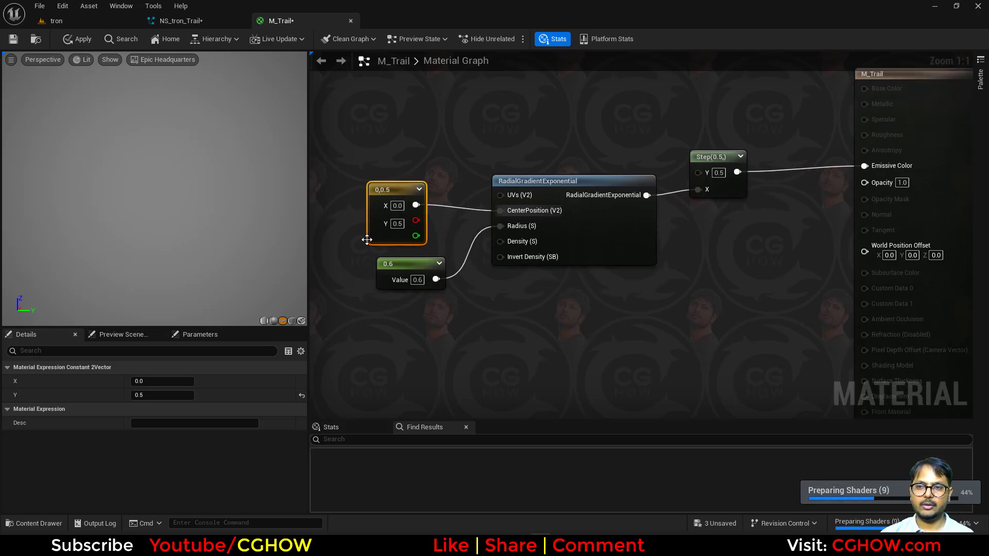
left_click_drag(365, 239, 390, 239)
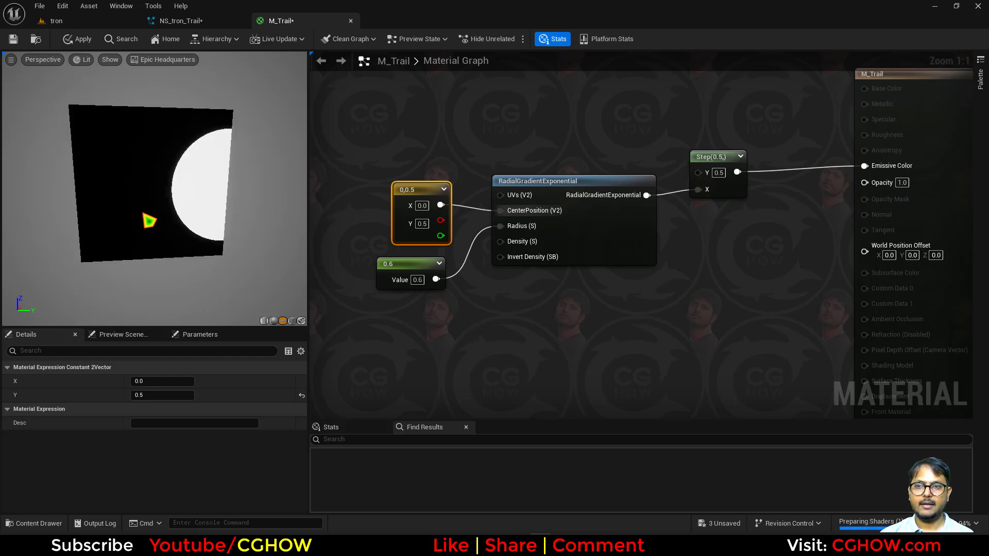
Apply the M_Trail changes and assign the material to the Ribbon Renderer of NS_tron_Trail
left_click_drag(139, 211, 16, 210)
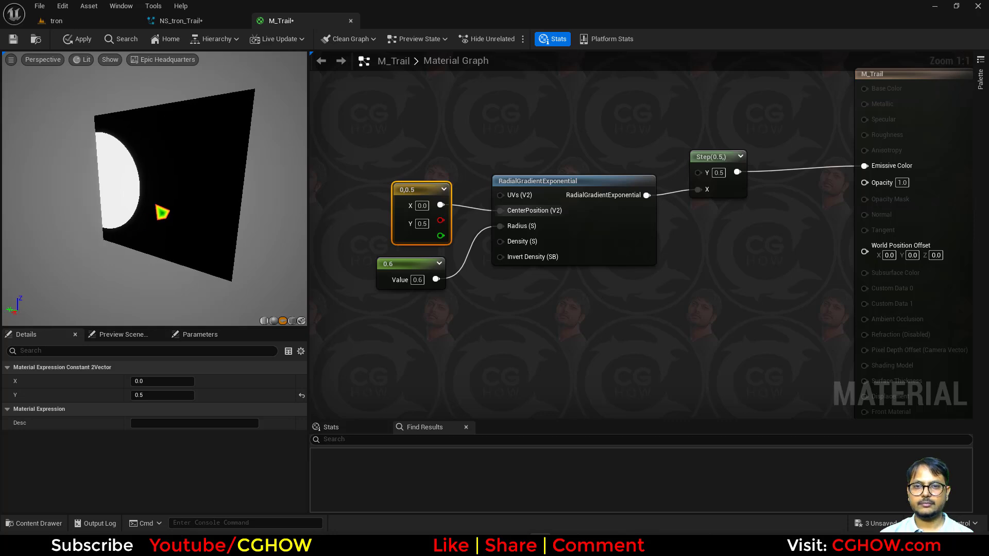
left_click_drag(70, 91, 54, 91)
left_click(82, 40)
left_click(36, 39)
left_click(181, 21)
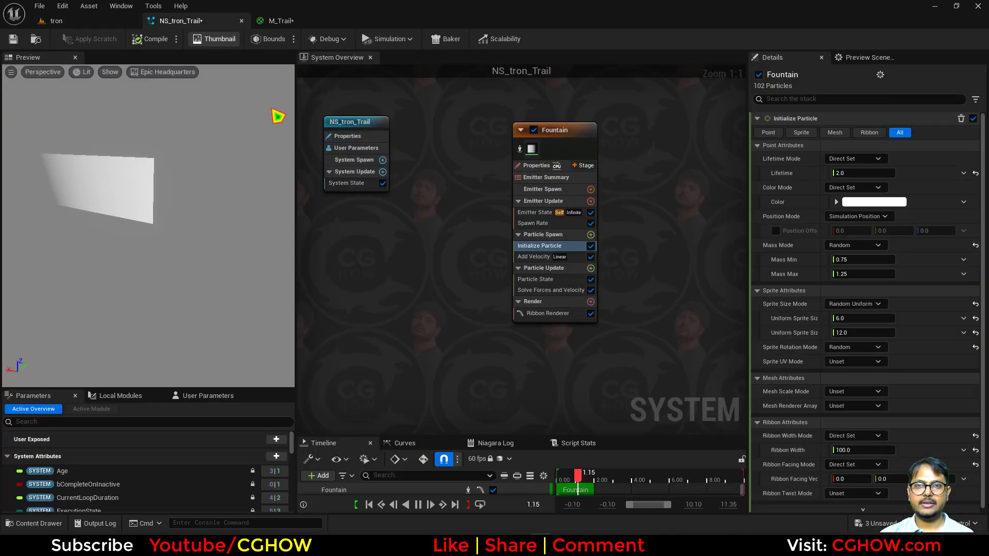
left_click(550, 313)
left_click(860, 158)
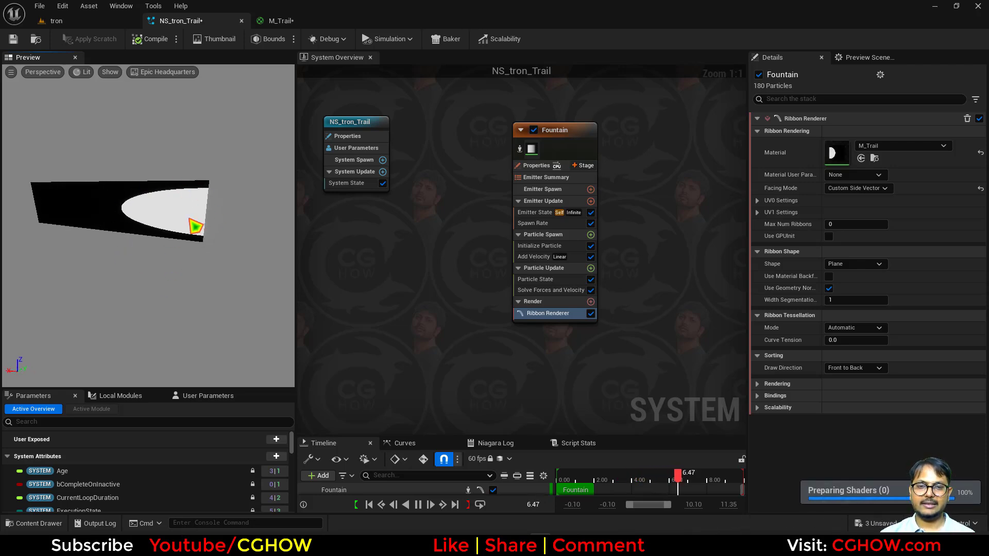
Set the Ribbon Renderer's UV0 mode to Tiled (By Segment Length)
left_click(282, 21)
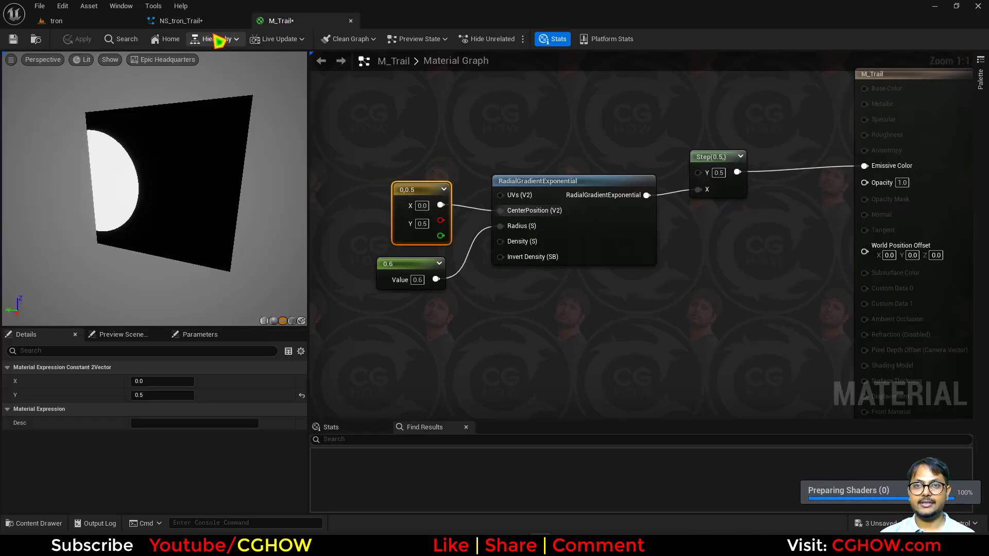
left_click(180, 21)
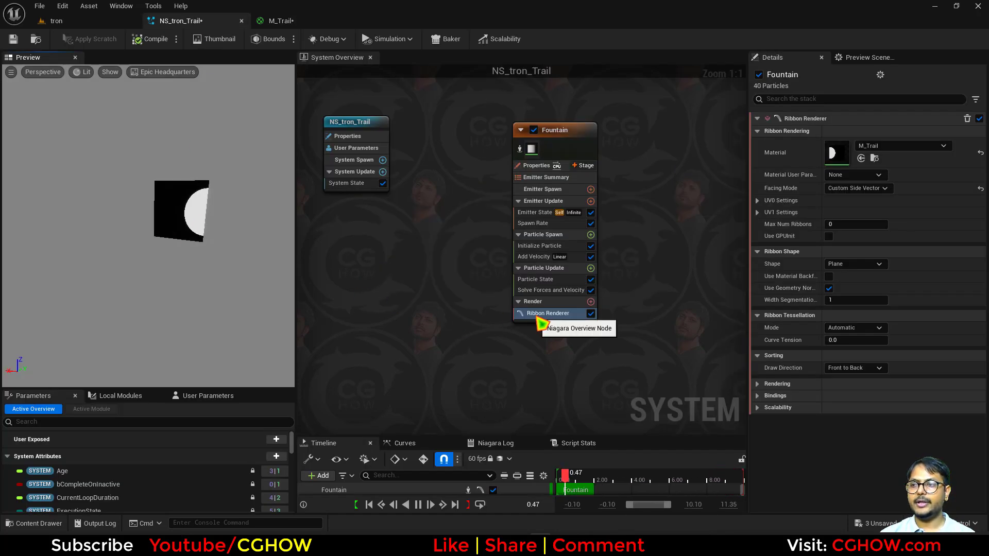
left_click(780, 201)
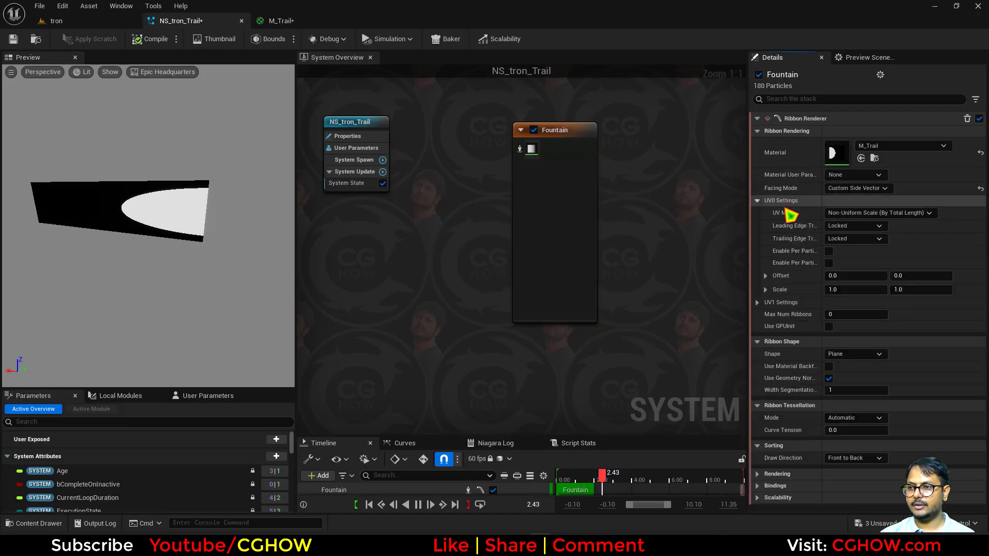
left_click(878, 213)
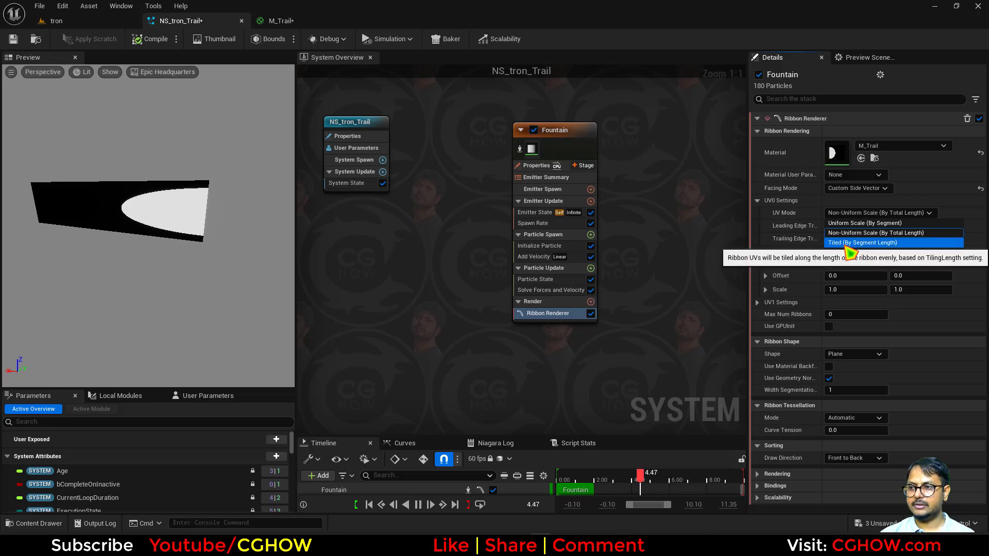
left_click(855, 242)
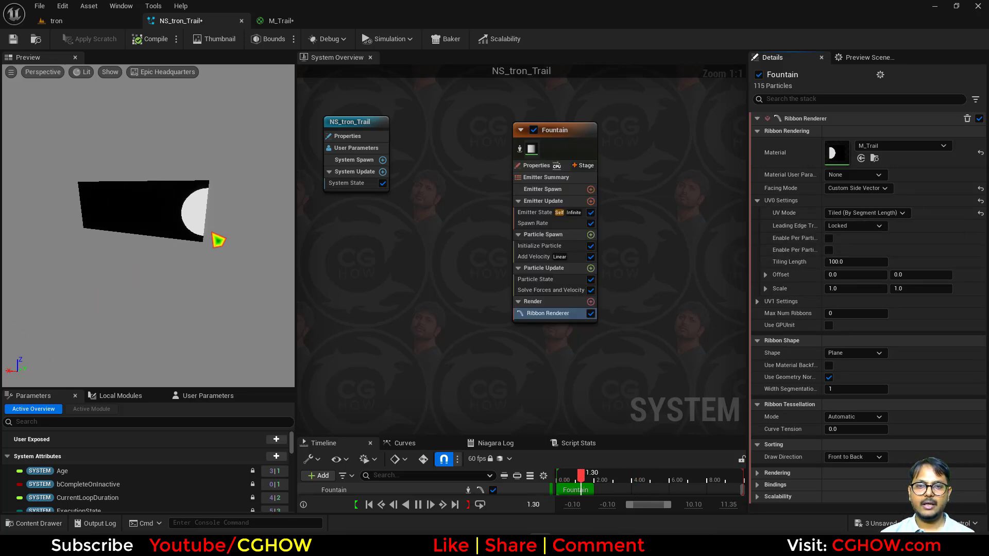
Move the trail in the level slightly backward along Y to about -769.5
left_click(55, 21)
scroll(441, 259, "down", 1)
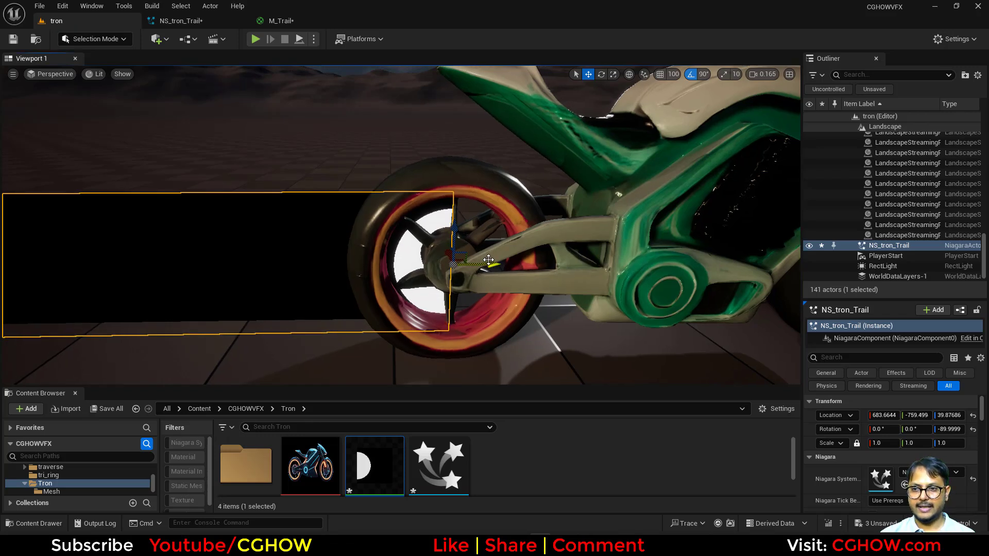
left_click_drag(491, 264, 449, 261)
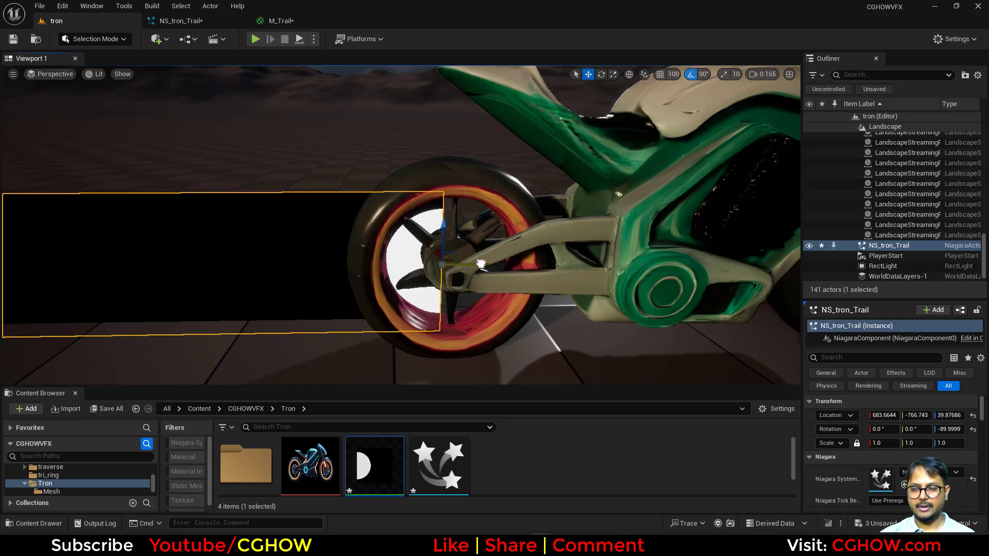
scroll(478, 325, "down", 4)
mouse_move(478, 325)
middle_mouse_down()
mouse_move(494, 360)
mouse_move(479, 324)
middle_mouse_up()
Increase the Ribbon Width in Initialize Particle and return to the level to compare it with the rear wheel
left_click(180, 24)
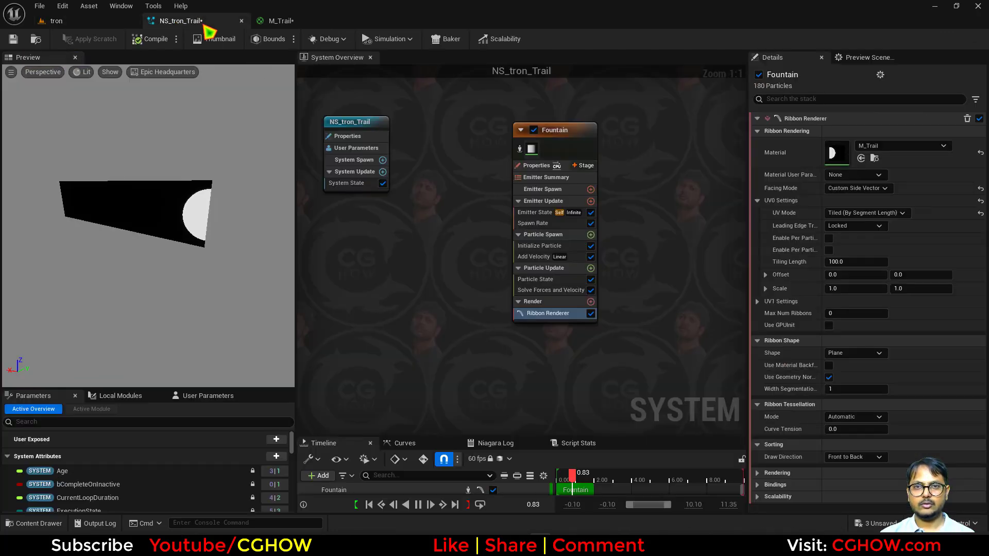
left_click(539, 246)
left_click_drag(857, 458, 865, 456)
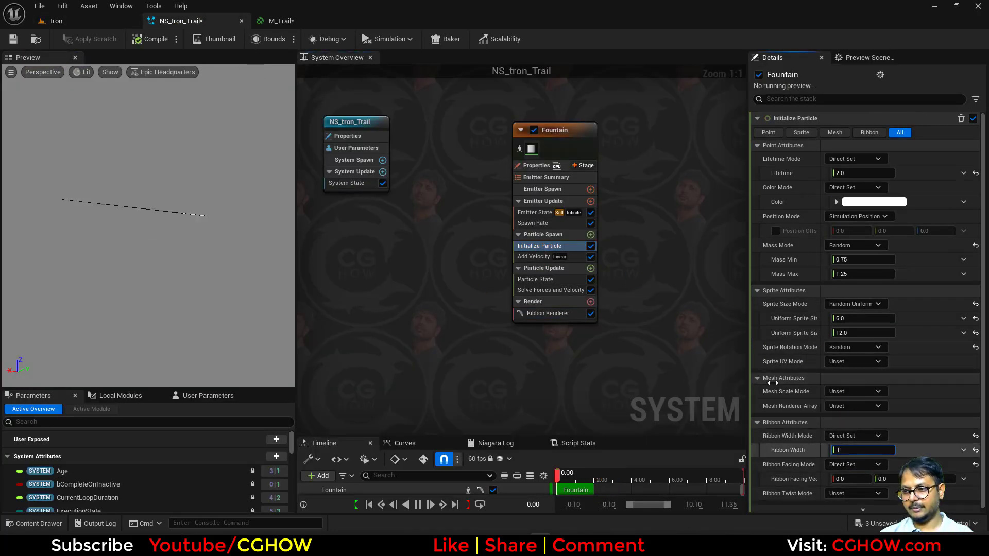
left_click(88, 25)
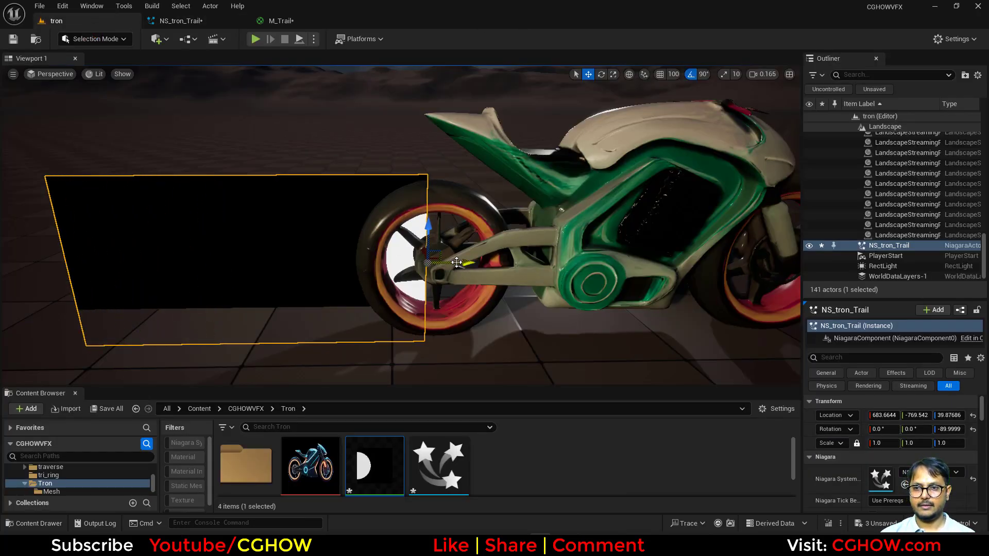
Move the trail clear behind the rear wheel and raise it, to about Y -862.3 and Z 77.6
left_click_drag(398, 264, 356, 266)
left_click_drag(314, 230, 313, 184)
key("s")
right_click_drag(312, 183, 313, 183)
left_click_drag(459, 300, 456, 286, "alt")
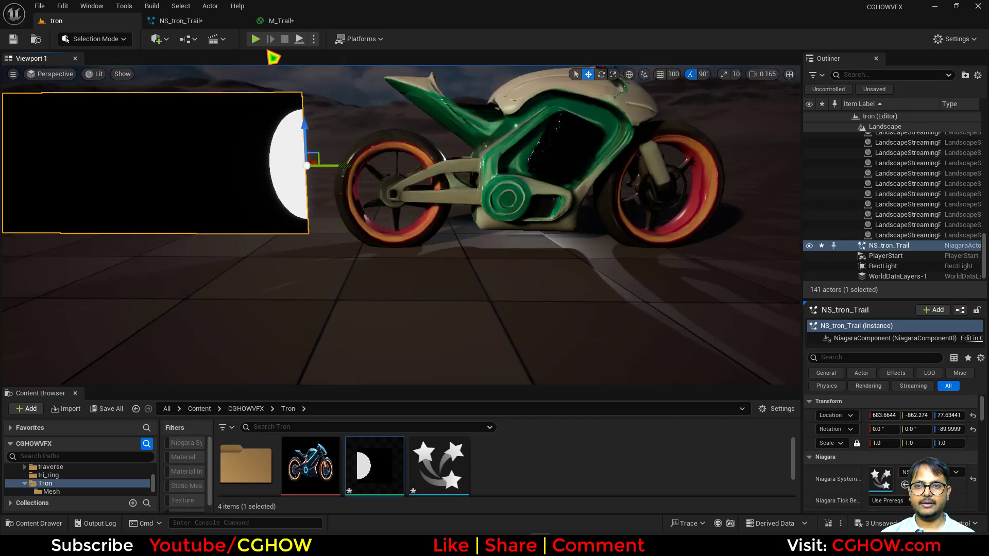
Try 0.8, 0.7 and 0.75 for the radial gradient's radius in M_Trail, settle on 0.77, and apply the material
left_click(299, 23)
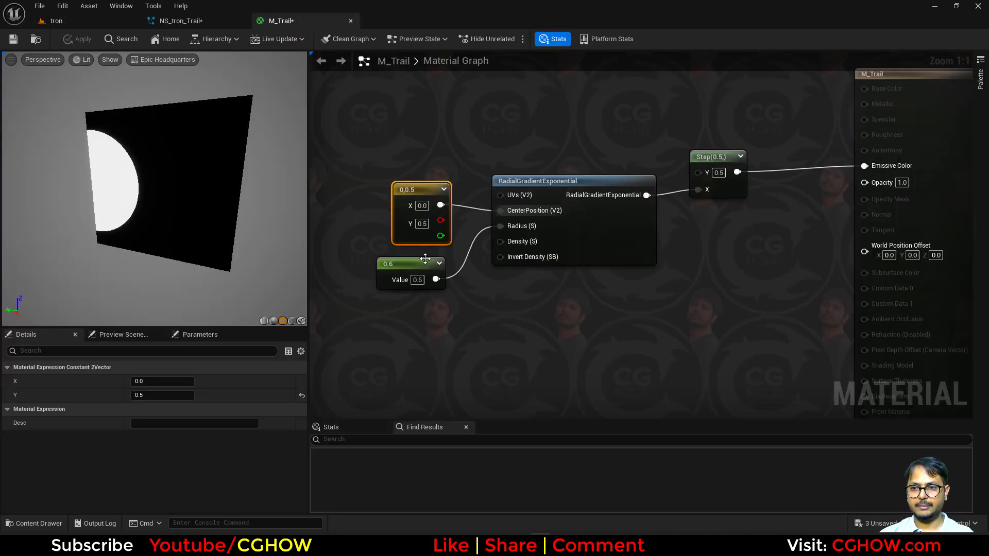
type("0.8")
key("Return")
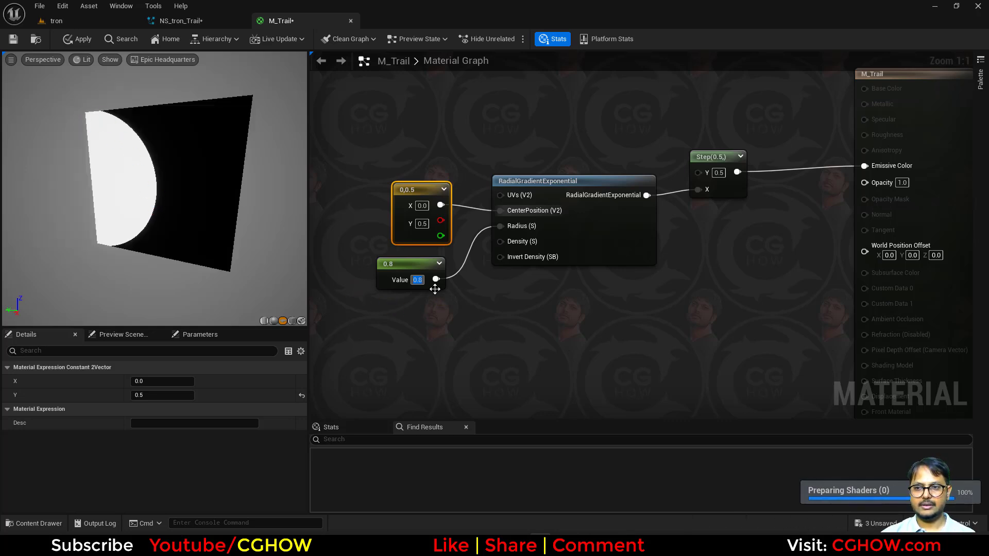
type("0.7")
key("Return")
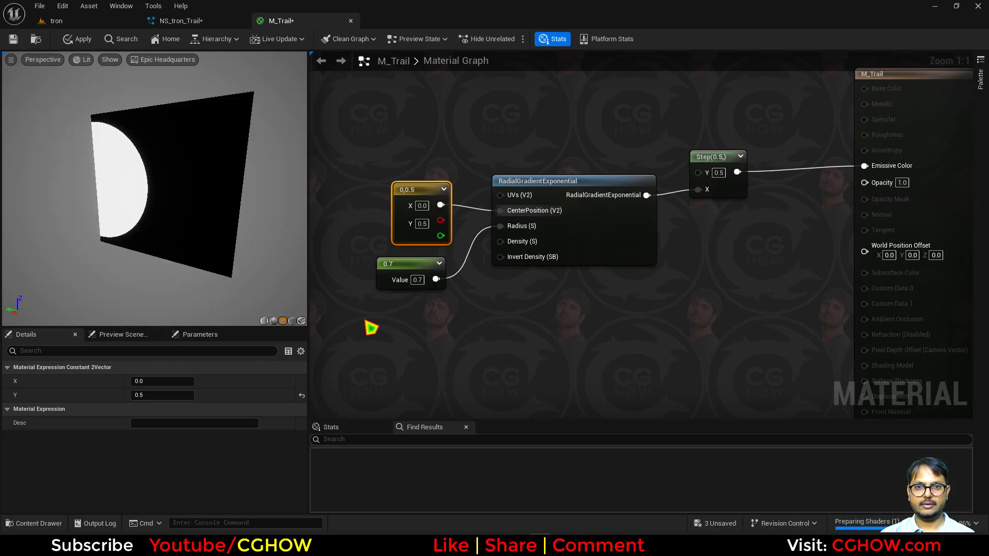
type("5")
key("Return")
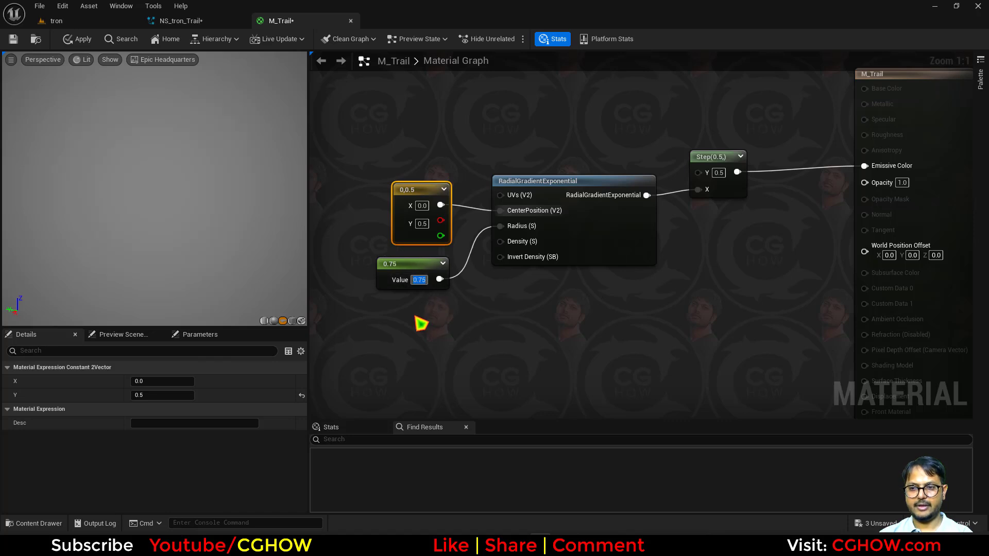
left_click(81, 40)
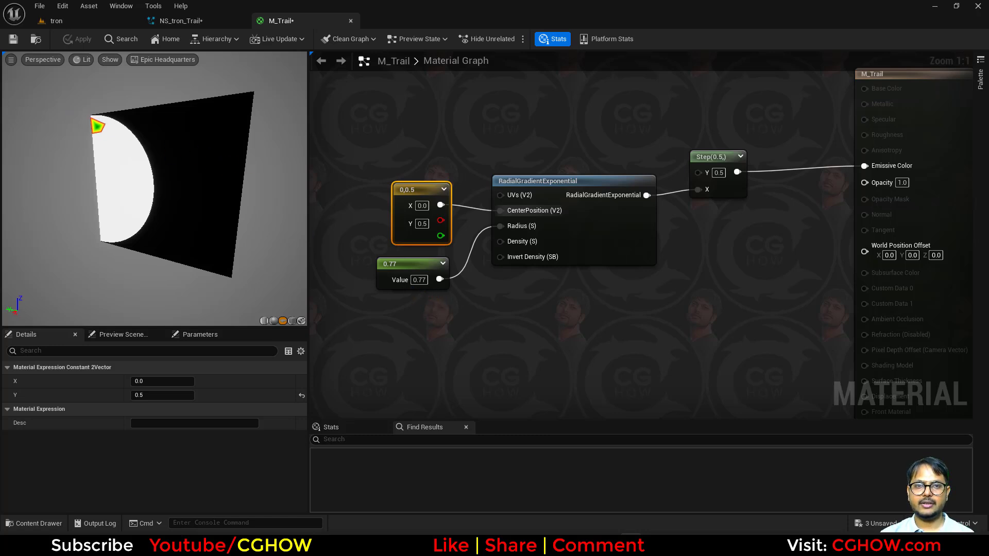
Move the trail forward against the rear wheel and raise the motorcycle to about Z -0.1
left_click(105, 24)
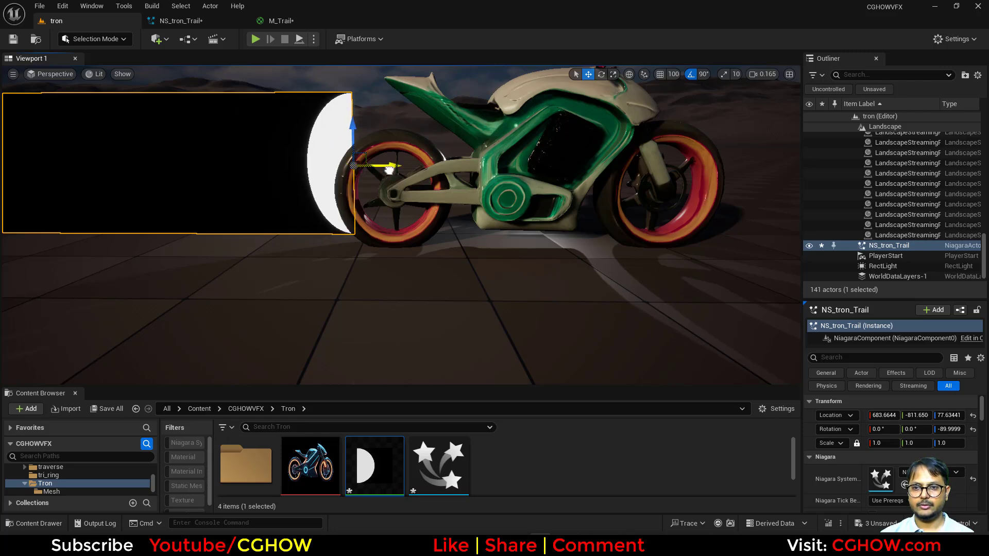
left_click(363, 170)
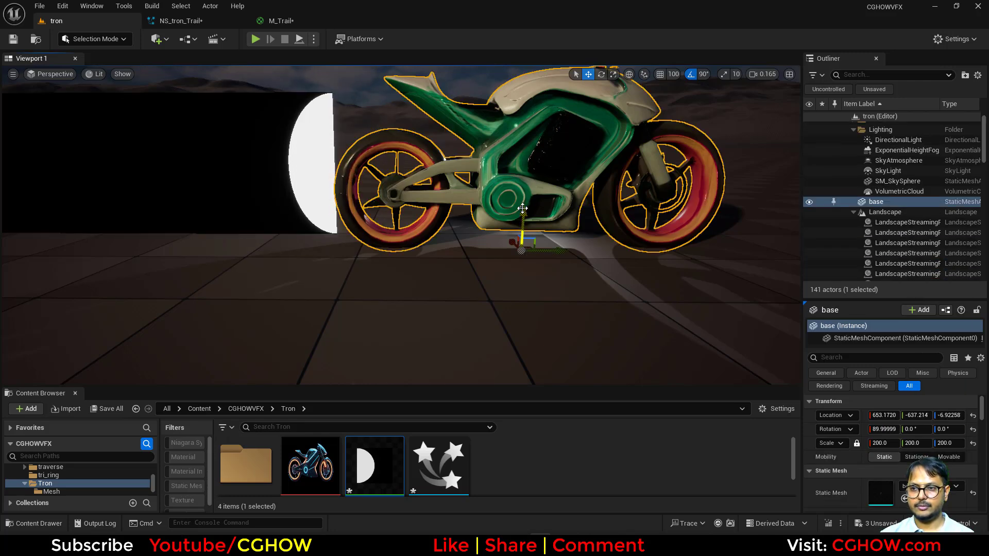
left_click_drag(523, 208, 522, 202)
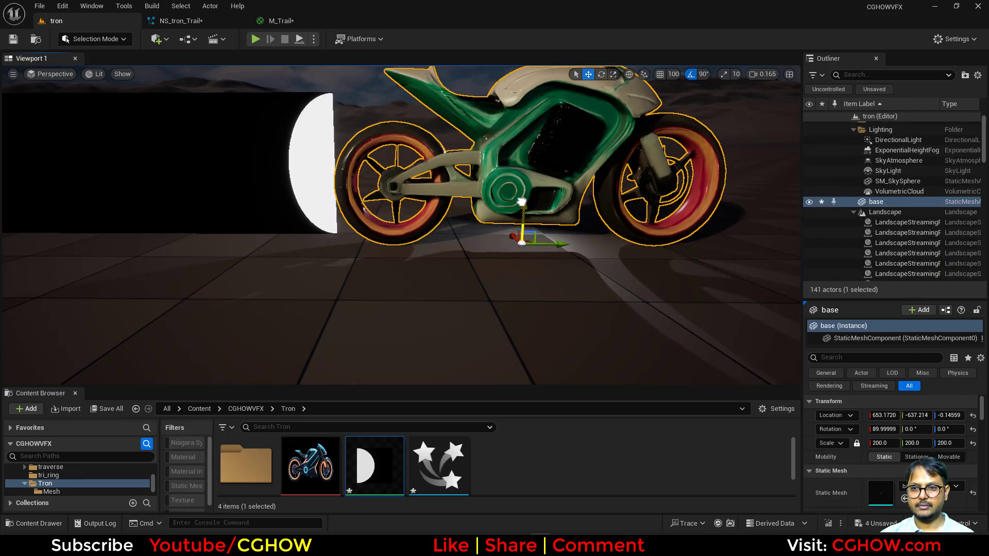
Move the trail forward onto the rear wheel and lower it, to about Y -764.3 and Z 68.6
left_click(304, 157)
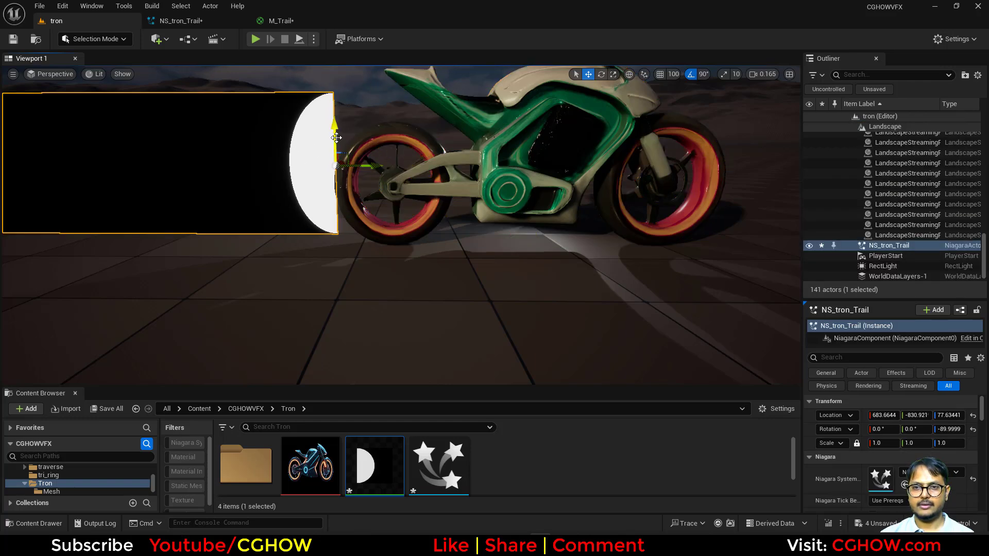
mouse_move(335, 134)
left_mouse_down()
mouse_move(336, 158)
mouse_move(339, 133)
left_mouse_up()
left_click_drag(371, 168, 433, 180)
mouse_move(397, 140)
left_mouse_down()
mouse_move(397, 166)
mouse_move(397, 138)
mouse_move(397, 149)
left_mouse_up()
Set the Ribbon Width of NS_tron_Trail to 120 in Initialize Particle and return to the level
mouse_move(482, 213)
right_mouse_down()
mouse_move(474, 242)
mouse_move(472, 218)
right_mouse_up()
left_click(184, 21)
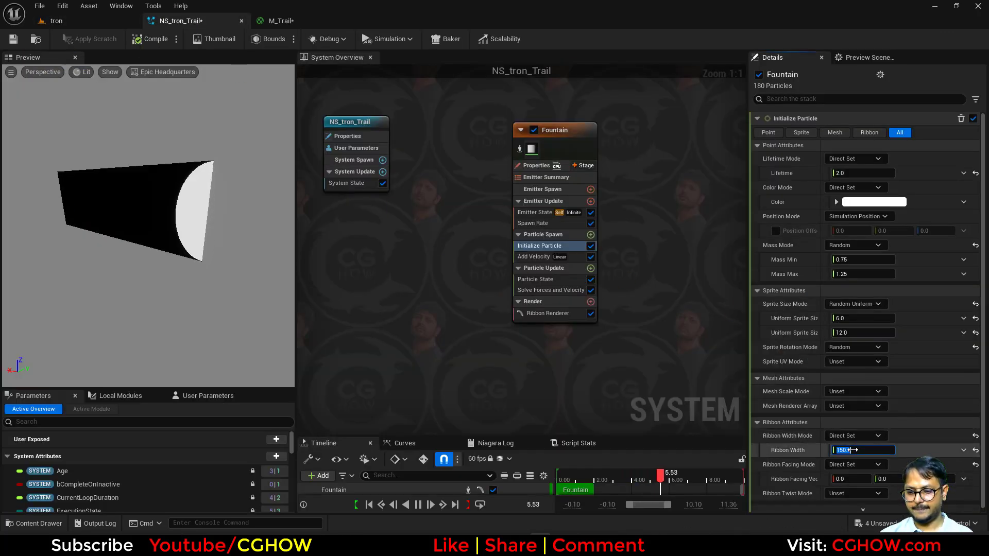
left_click(116, 23)
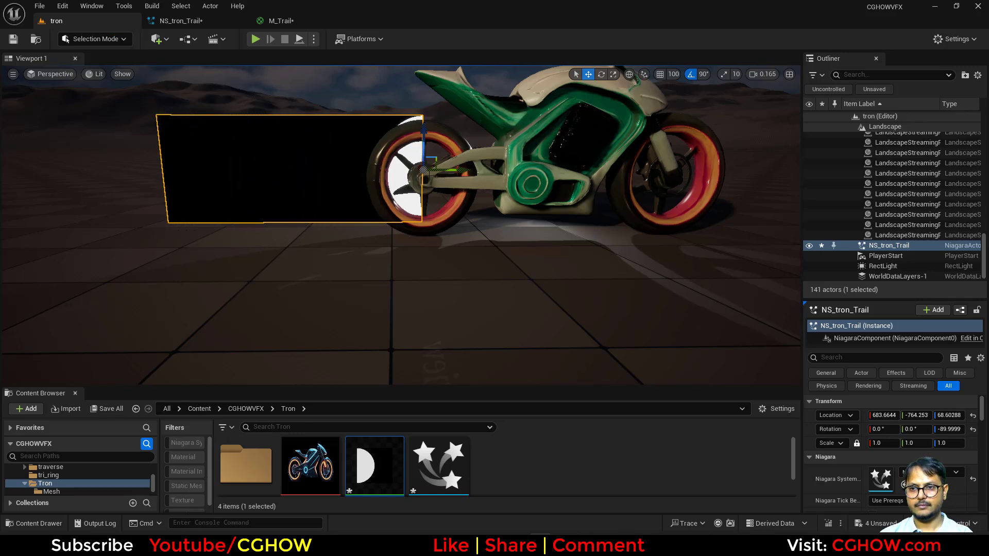
Align the trail's cutout with the rear wheel by moving it to about Y -776.5 and Z 58.0
left_click_drag(426, 136, 427, 144)
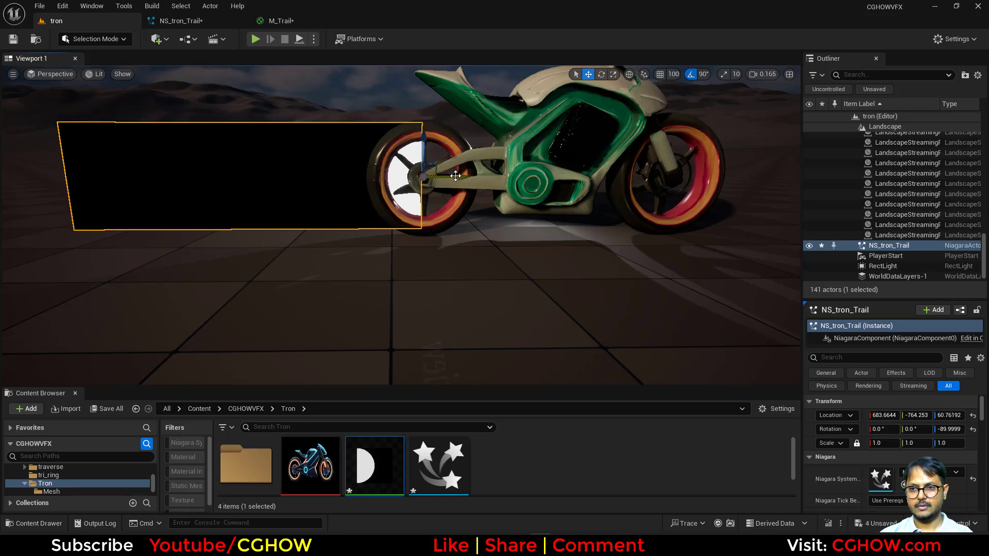
mouse_move(455, 176)
left_mouse_down()
mouse_move(384, 178)
mouse_move(440, 180)
left_mouse_up()
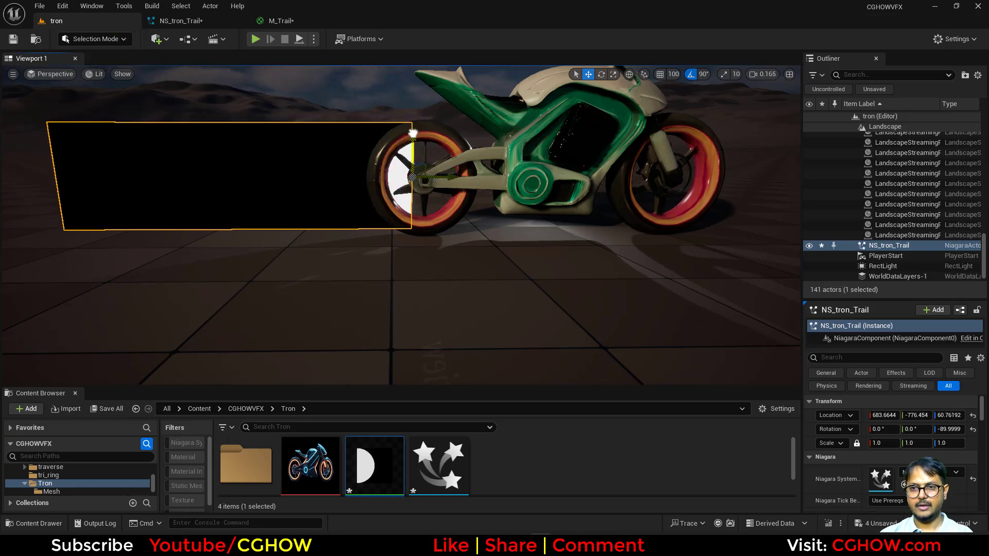
left_click_drag(413, 134, 413, 136)
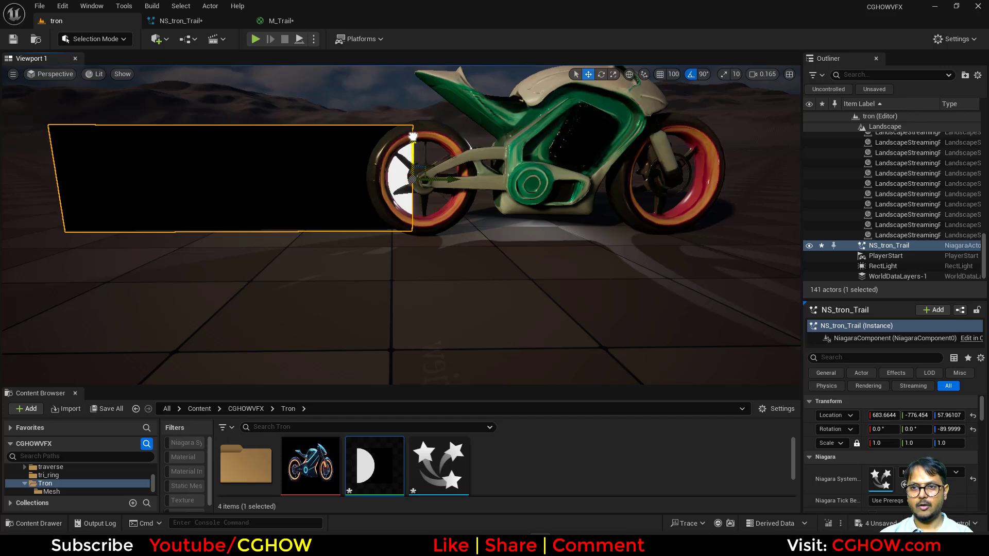
In M_Trail, invert the Step output with a One Minus node, connect it to Opacity, and move the material result node aside
left_click(195, 21)
left_click(312, 21)
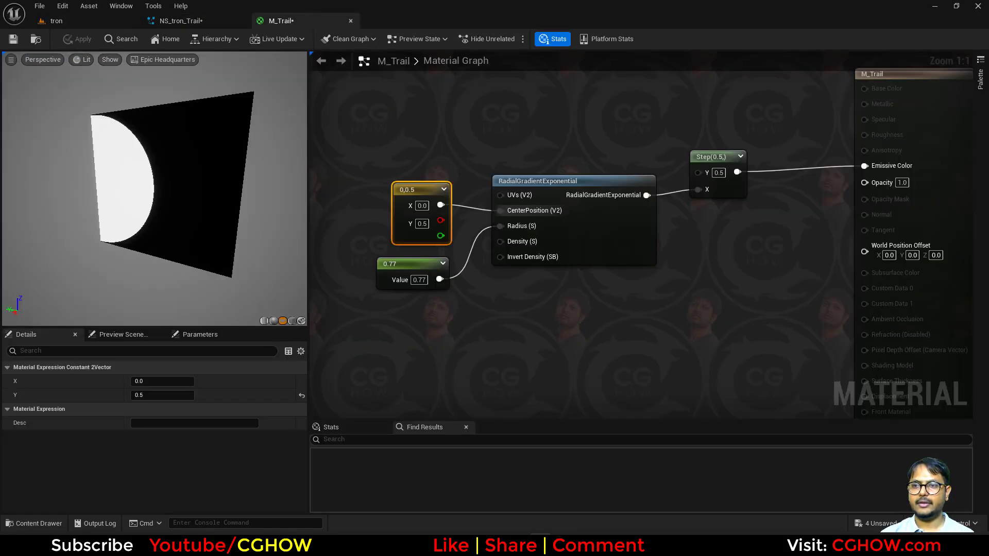
right_click_drag(718, 197, 554, 222)
left_click(595, 207)
key("o")
left_click(589, 183)
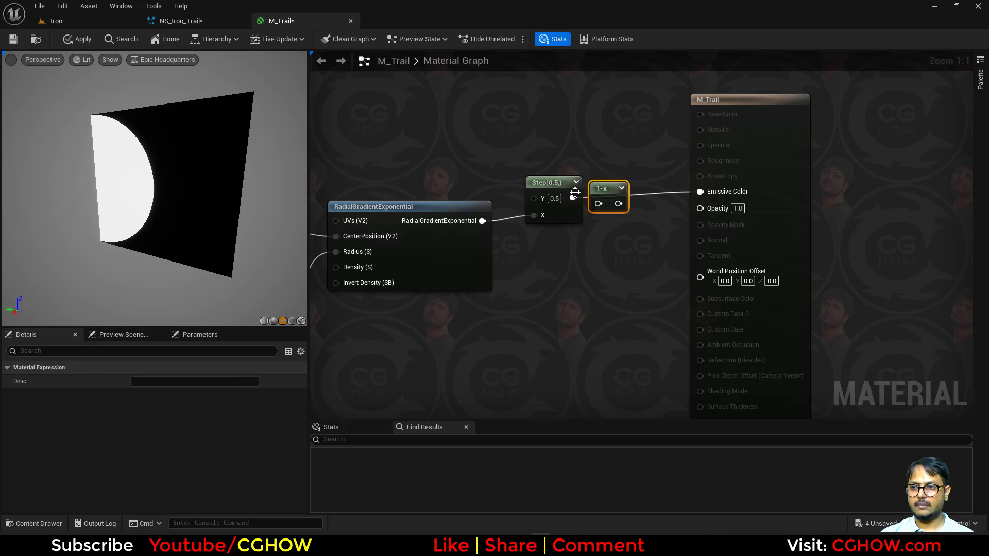
left_click_drag(573, 198, 714, 212)
left_click_drag(766, 144, 865, 120)
Add a Particle Color node, connect its RGB output to Emissive Color, and place it above the opacity nodes
right_click_drag(713, 150, 626, 215)
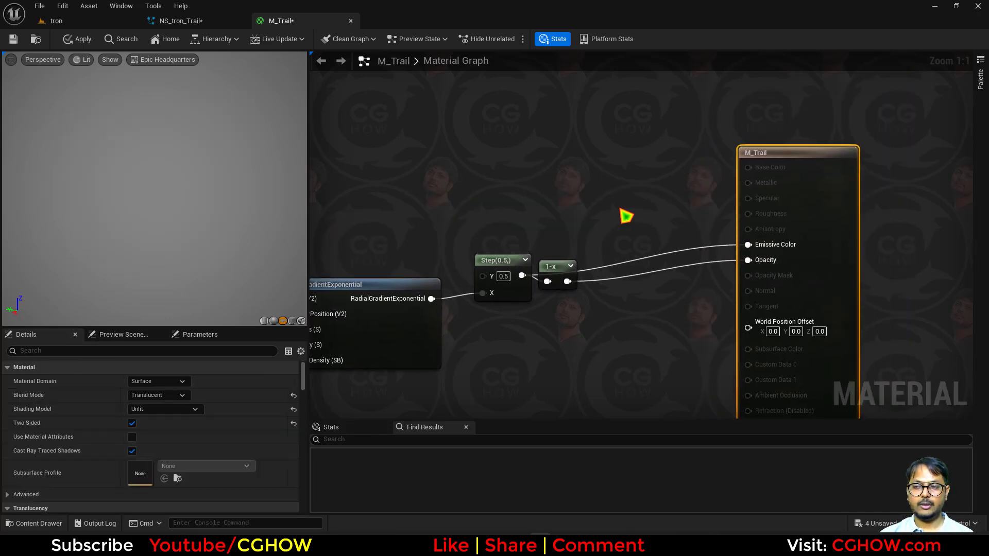
right_click(487, 119)
type("par")
left_click(544, 152)
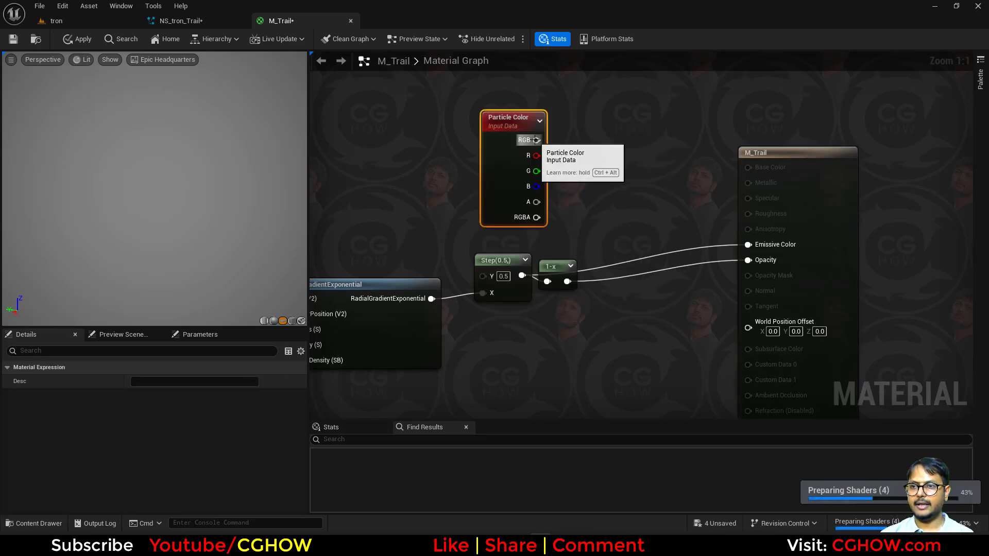
left_click_drag(536, 139, 748, 244)
left_click_drag(486, 197, 504, 199)
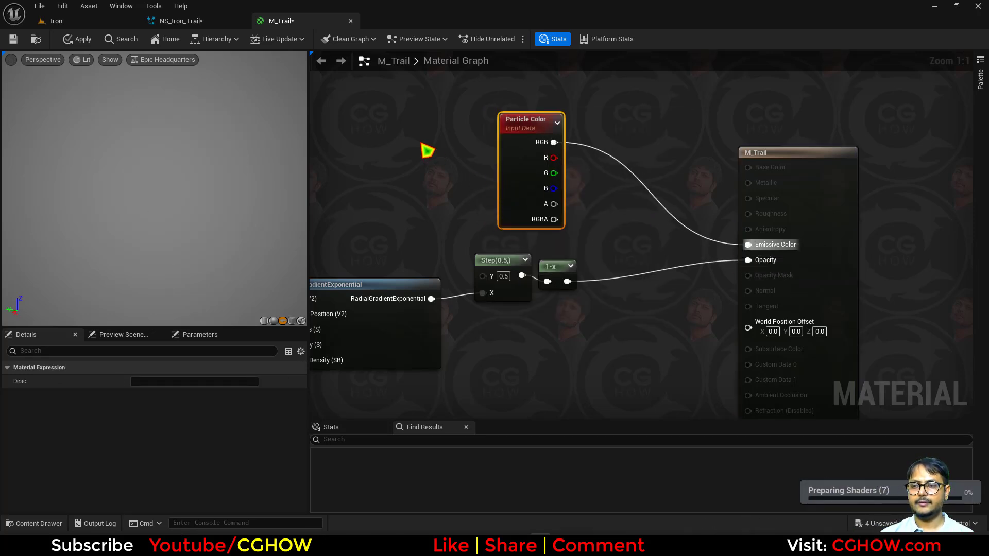
scroll(481, 312, "down", 1)
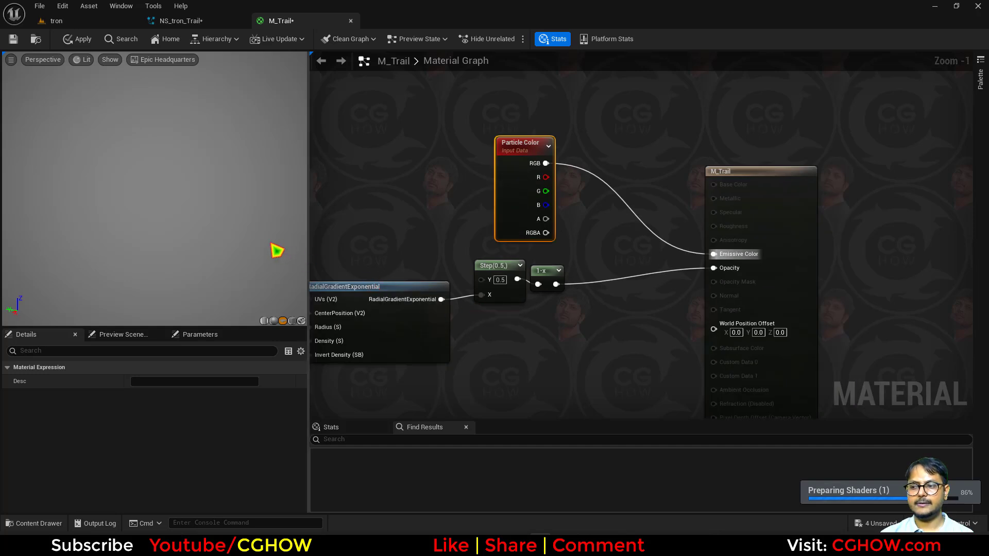
right_click_drag(613, 306, 668, 277)
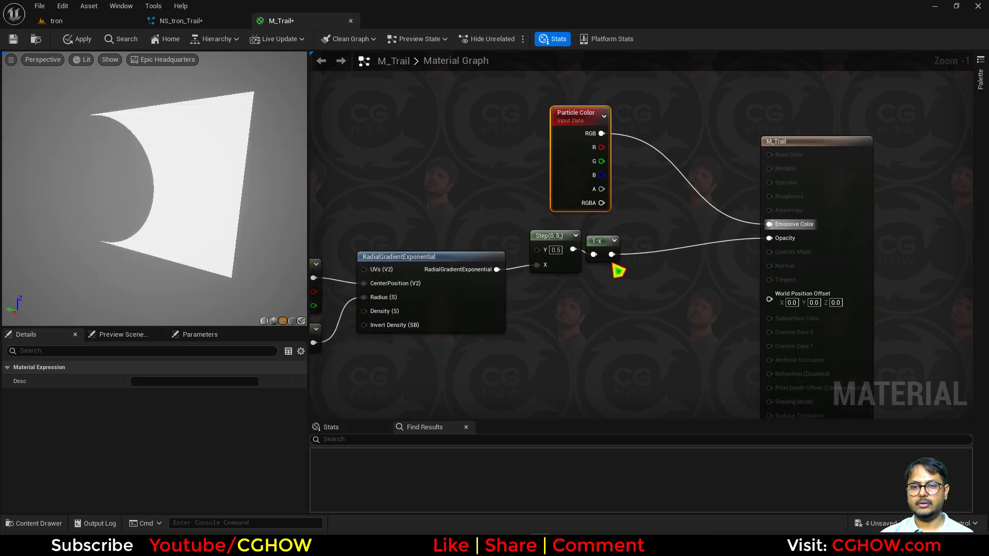
right_click_drag(611, 212, 687, 261)
left_click_drag(642, 225, 678, 124)
Add a TexCoord node feeding a Component Mask limited to the G channel, and preview the mask
right_click_drag(419, 192, 467, 186)
left_click(441, 209)
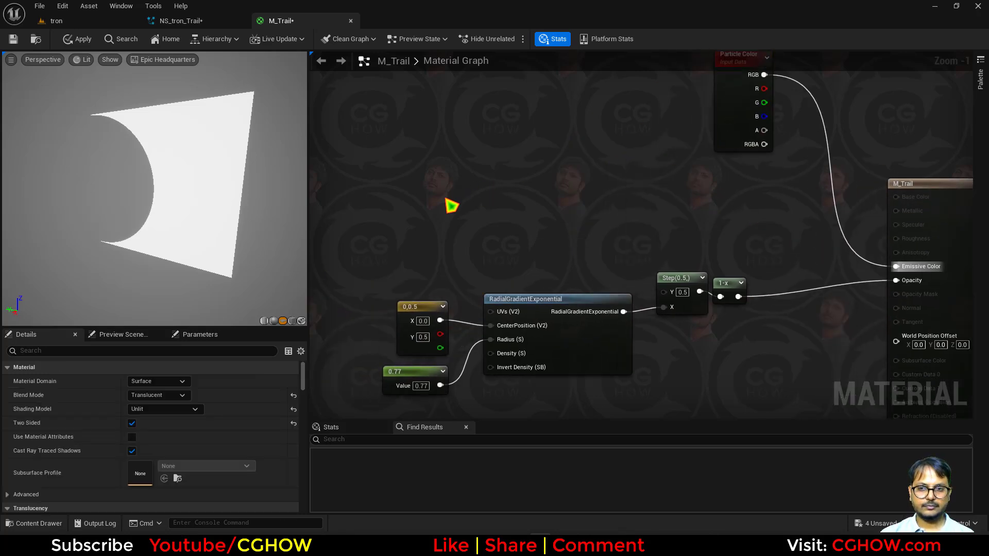
key("u")
left_click(404, 158)
left_click_drag(441, 163, 371, 169)
right_click_drag(412, 203, 432, 212)
left_click(458, 180)
key("shift+c")
left_click(457, 180, "shift")
left_click_drag(431, 192, 465, 198)
left_click(135, 381)
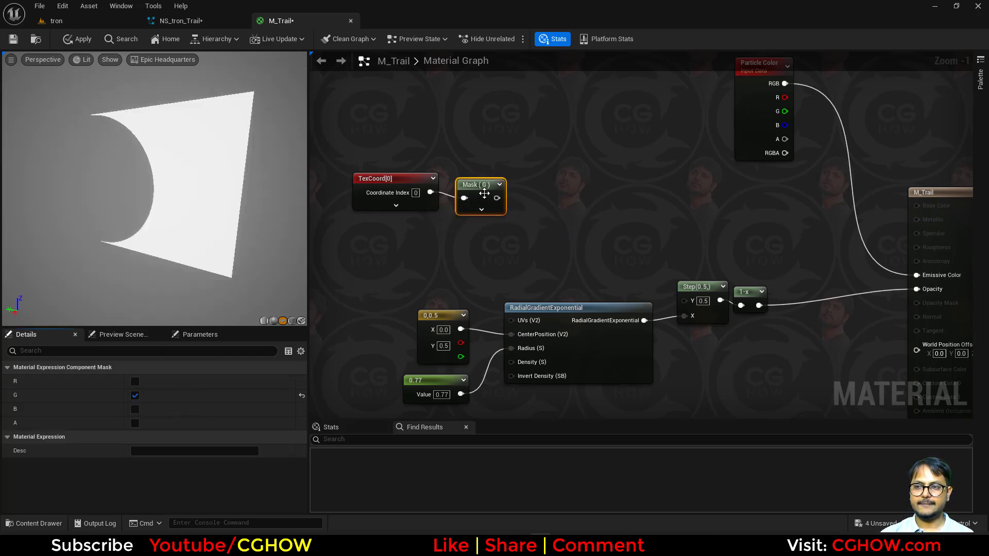
key("space")
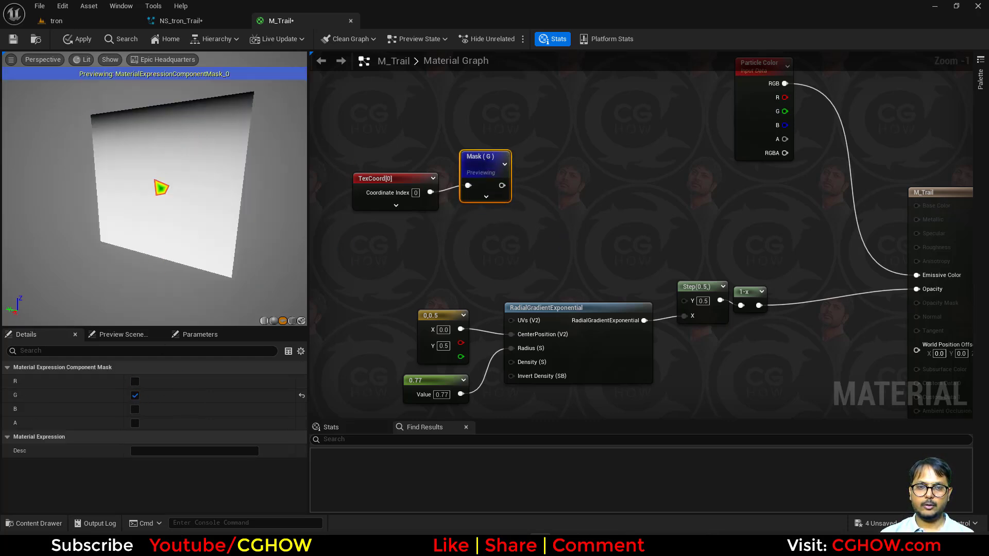
Multiply the G mask by 2, subtract 1 from the product, and preview the Subtract node
right_click_drag(525, 177, 483, 183)
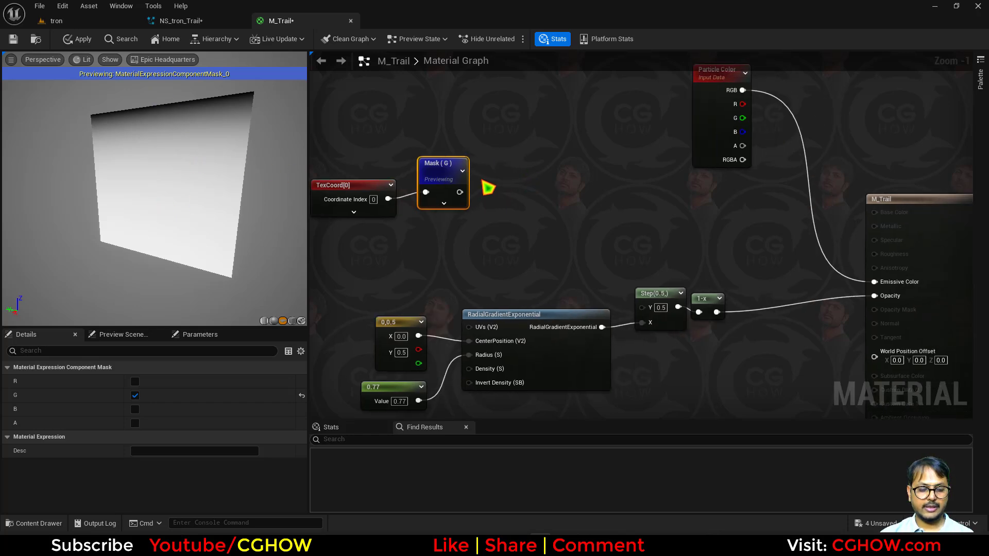
key("m")
left_click(481, 177)
left_click_drag(451, 192, 584, 196)
left_click(533, 214)
type("-")
left_click(608, 221)
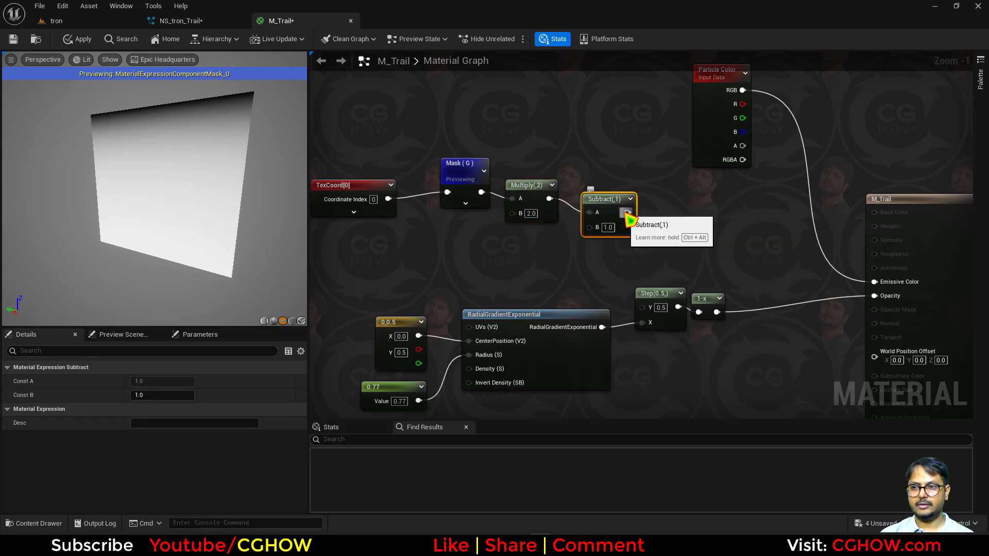
key("space")
Arrange the Mask, Multiply and Subtract nodes close together in a row
left_click_drag(456, 182, 443, 191)
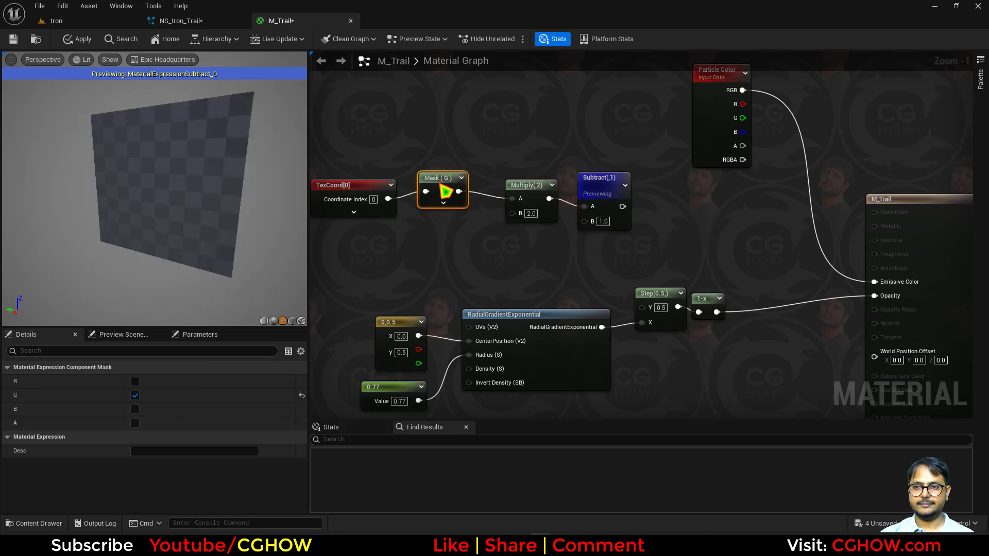
left_click_drag(530, 186, 486, 172)
left_click_drag(589, 181, 538, 173)
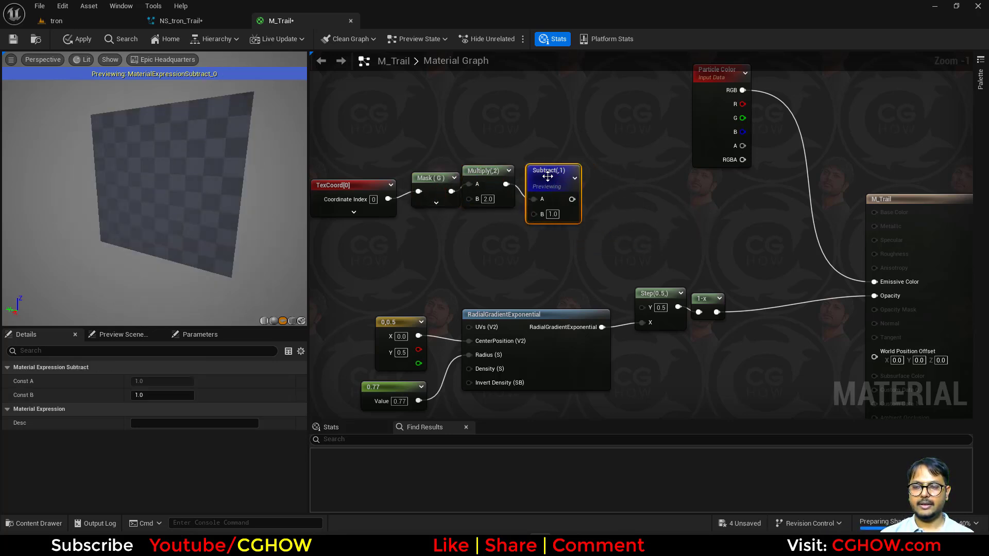
left_click_drag(436, 180, 428, 181)
Feed the Subtract result into an Abs node, preview it, and reposition the TexCoord and Particle Color nodes
left_click_drag(570, 199, 604, 178)
type("abs")
left_click(633, 247)
left_click(621, 203)
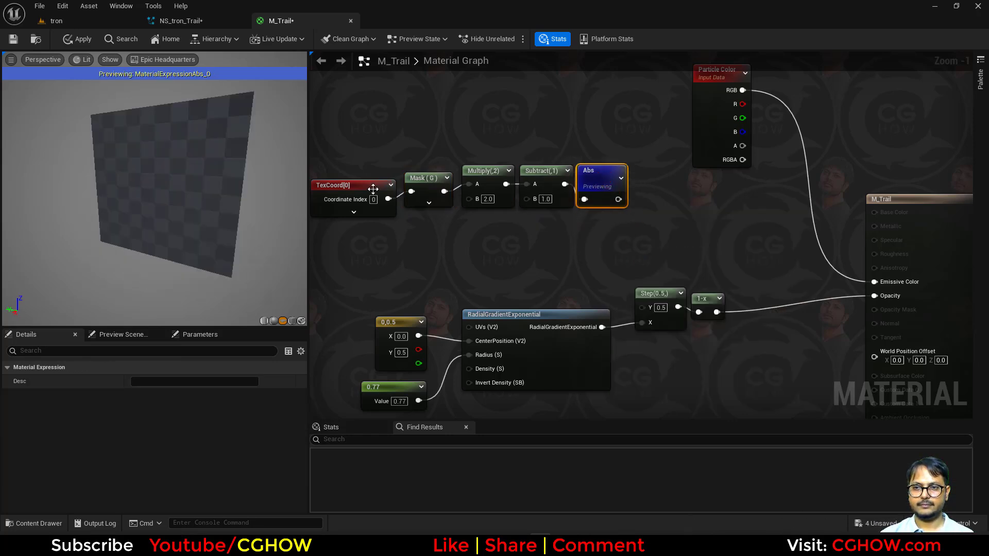
left_click_drag(377, 192, 379, 180)
left_click_drag(598, 180, 598, 169)
right_click_drag(600, 228, 486, 245)
left_click_drag(590, 160, 690, 145)
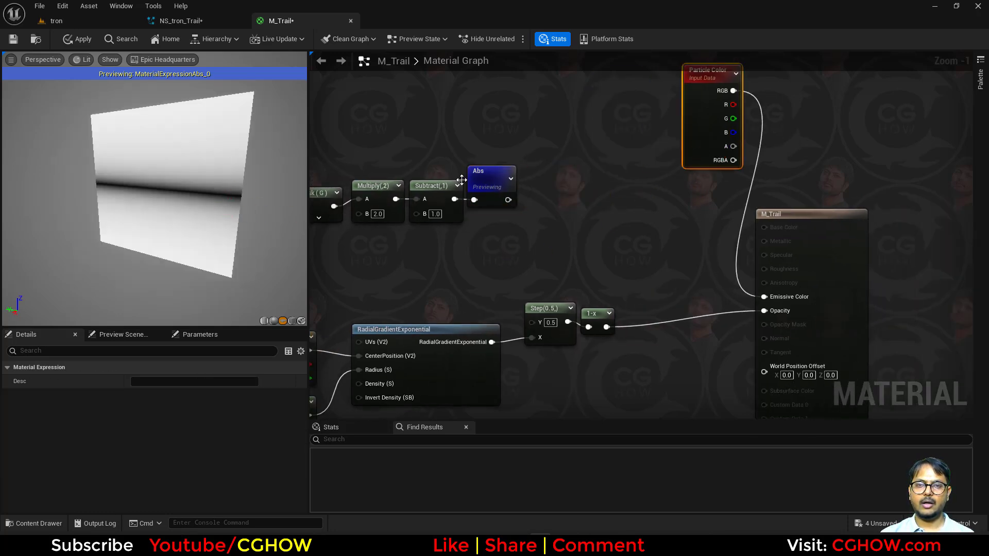
Try a Power node with exponent 2 after Abs, preview it, and delete it
right_click_drag(539, 188, 501, 194)
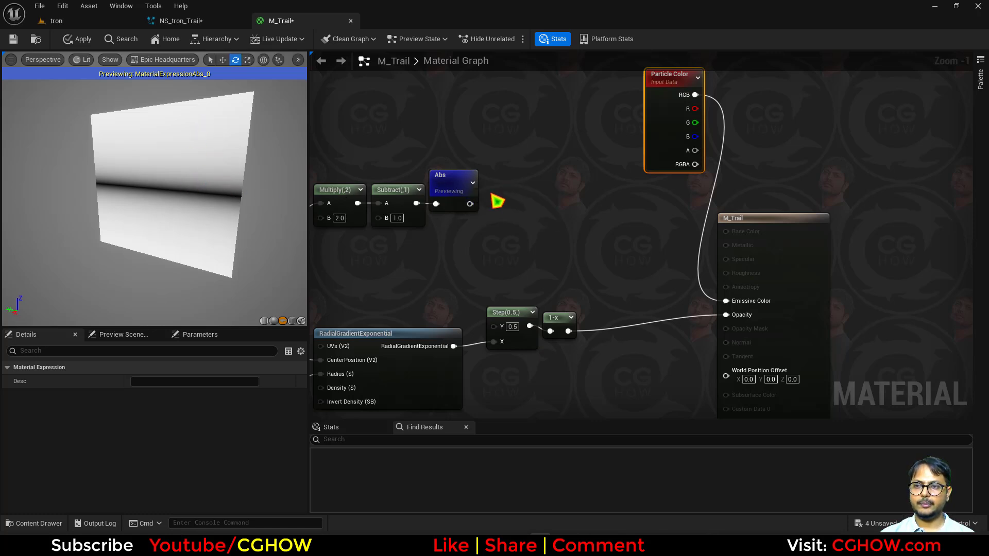
key("e")
left_click(505, 185)
left_click_drag(470, 204, 512, 205)
key("space")
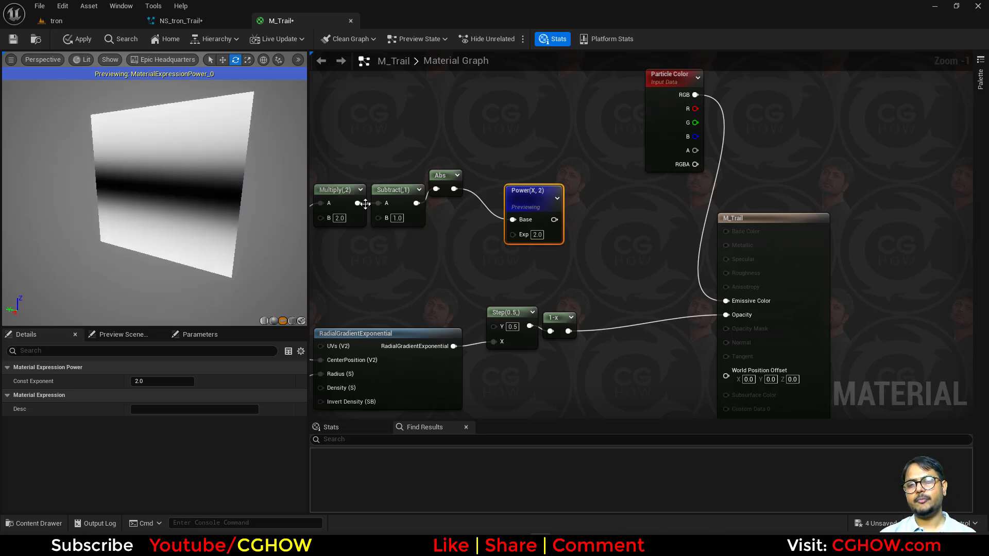
key("Delete")
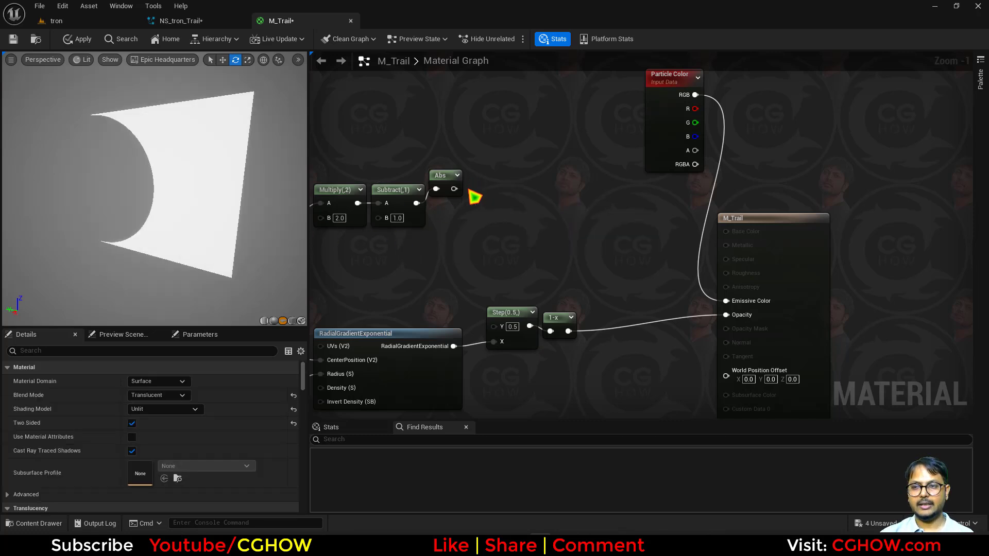
Invert the Abs result with a One Minus node, divide 0.01 by it, and preview the Divide node
key("o")
left_click(469, 183)
left_click_drag(454, 189, 524, 208)
key("d")
left_click(516, 175)
key("Return")
key("space")
left_click_drag(438, 181, 450, 190)
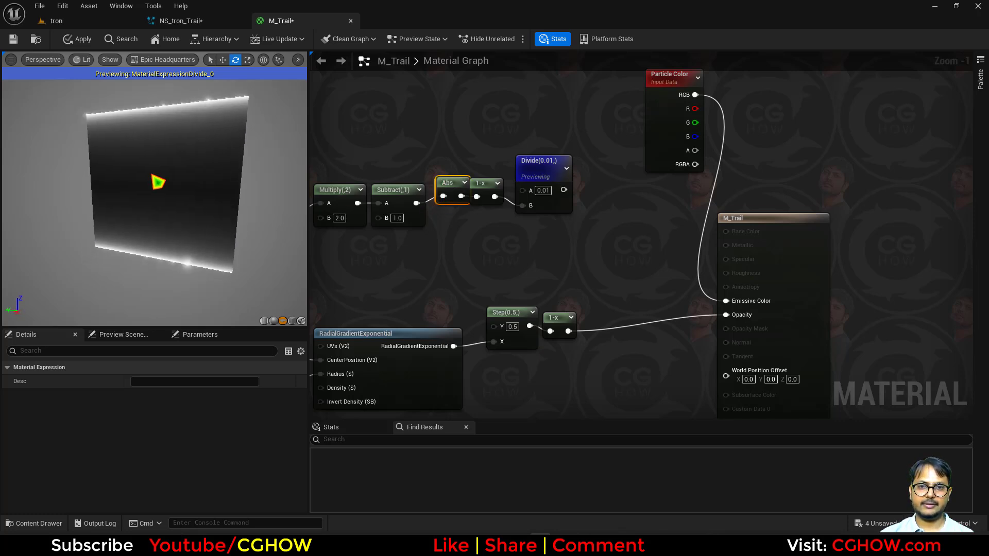
right_click_drag(587, 247, 551, 265)
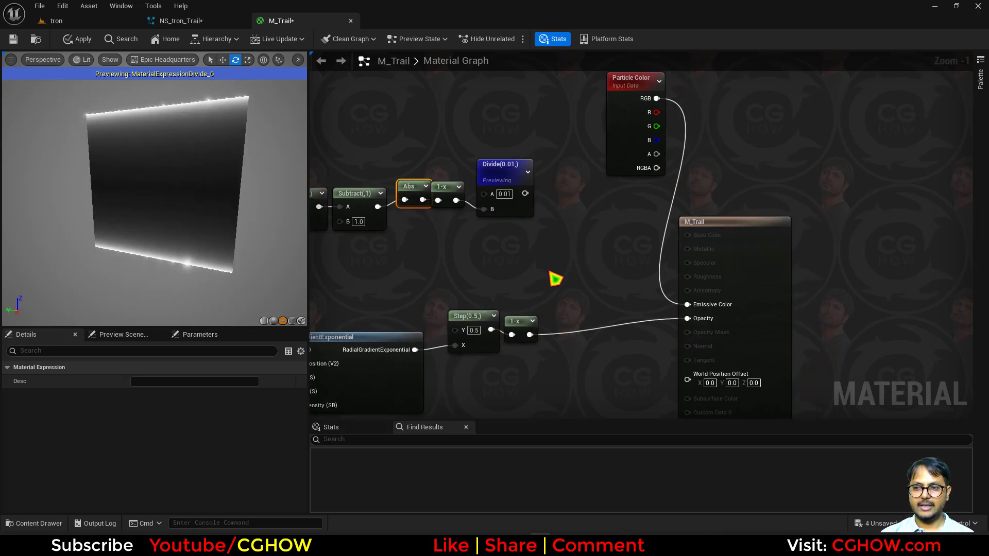
key("a")
left_click(550, 272)
left_click_drag(534, 337, 574, 285)
left_click(575, 283)
key("Delete")
Multiply the Divide result by the inverted radial mask and connect the product to Opacity
left_click(561, 264)
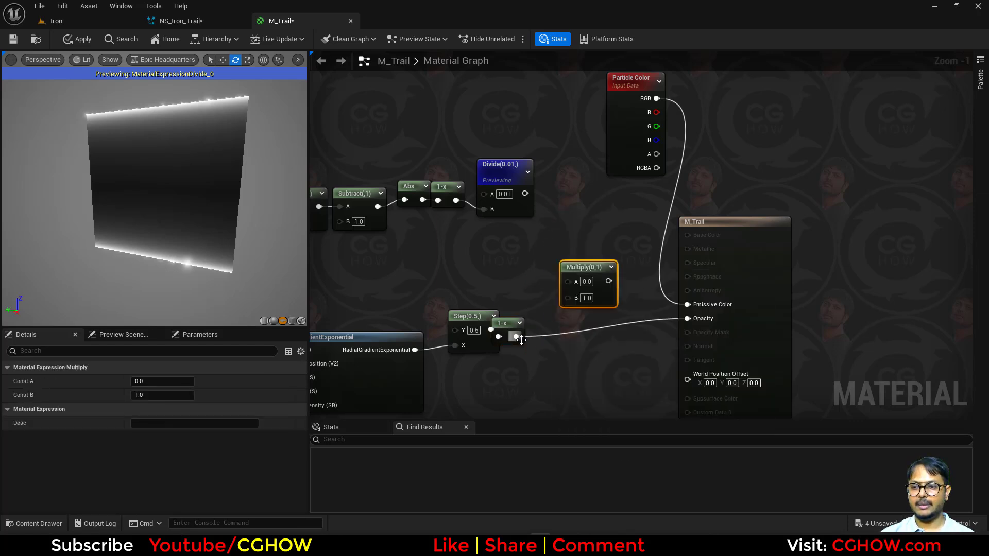
left_click_drag(517, 336, 568, 297)
left_click_drag(568, 281, 524, 193)
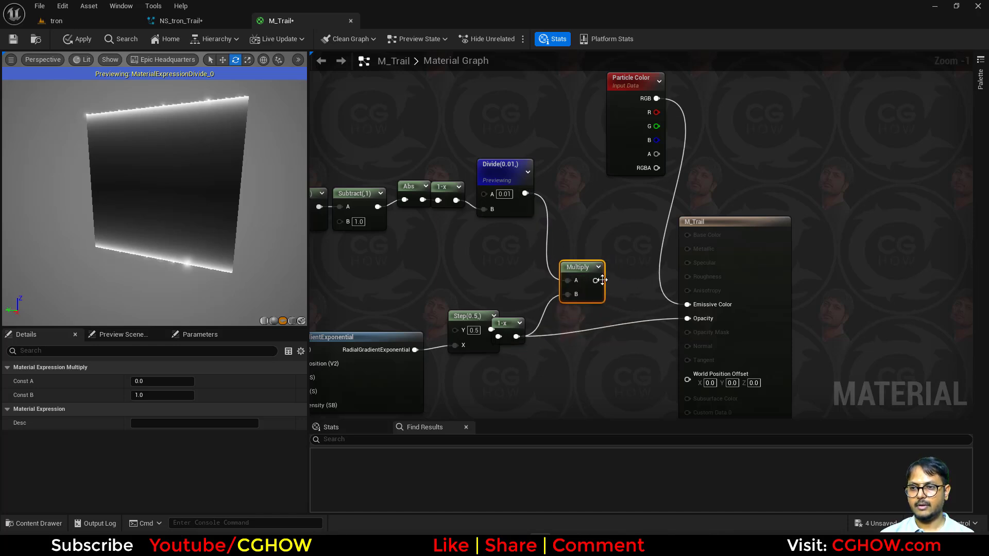
left_click_drag(598, 286, 689, 319)
Stop previewing the Divide node and tidy the Particle Color, One Minus and Step nodes in the graph
right_click_drag(569, 232, 586, 296)
left_click_drag(636, 215, 600, 200)
left_click(514, 234)
key("space")
right_click_drag(502, 333, 597, 267)
scroll(581, 318, "down", 1)
left_click_drag(618, 319, 663, 329)
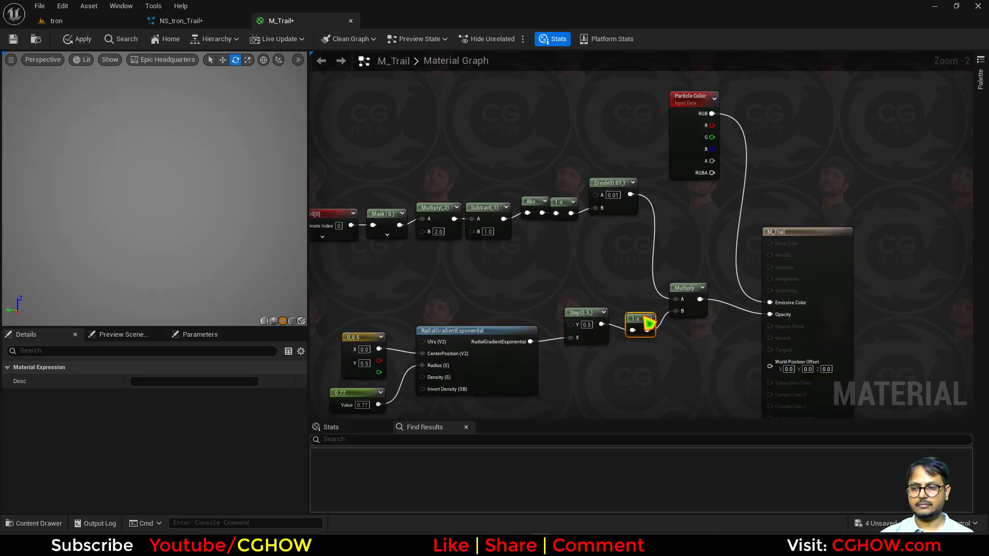
left_click_drag(591, 335, 584, 335)
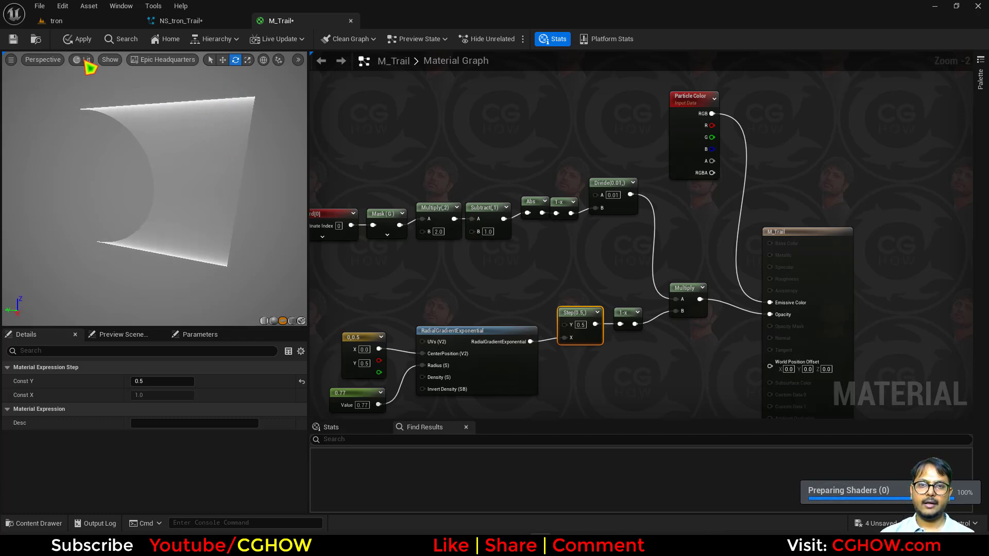
Save M_Trail and inspect the trail behind the rear wheel in the level with the editor overlays hidden
left_click(14, 40)
left_click(124, 24)
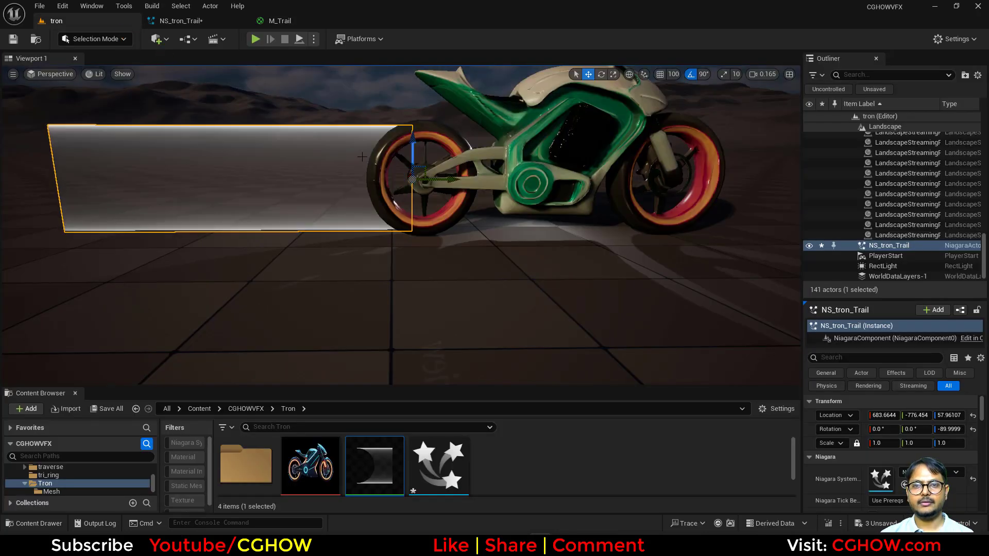
right_click_drag(444, 177, 432, 176)
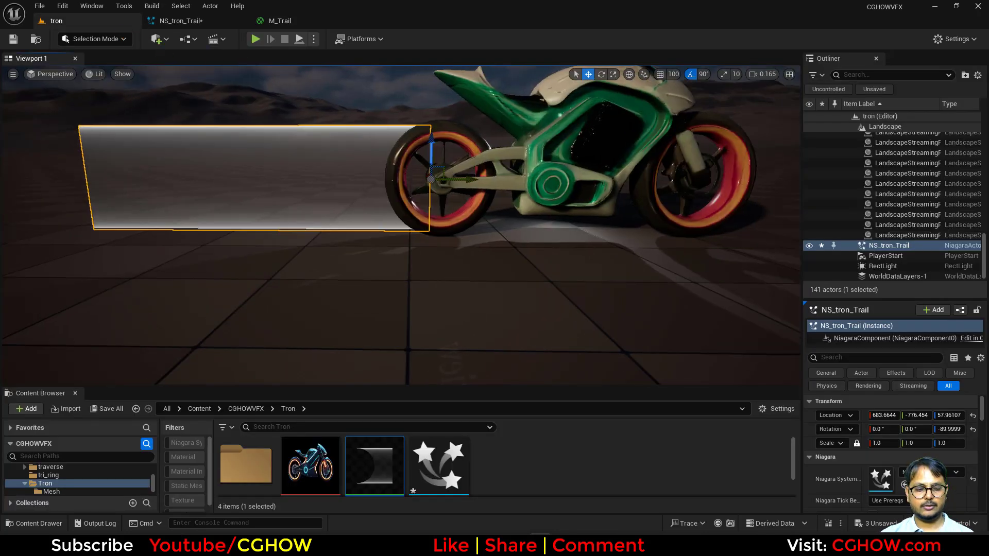
key("g")
key("g")
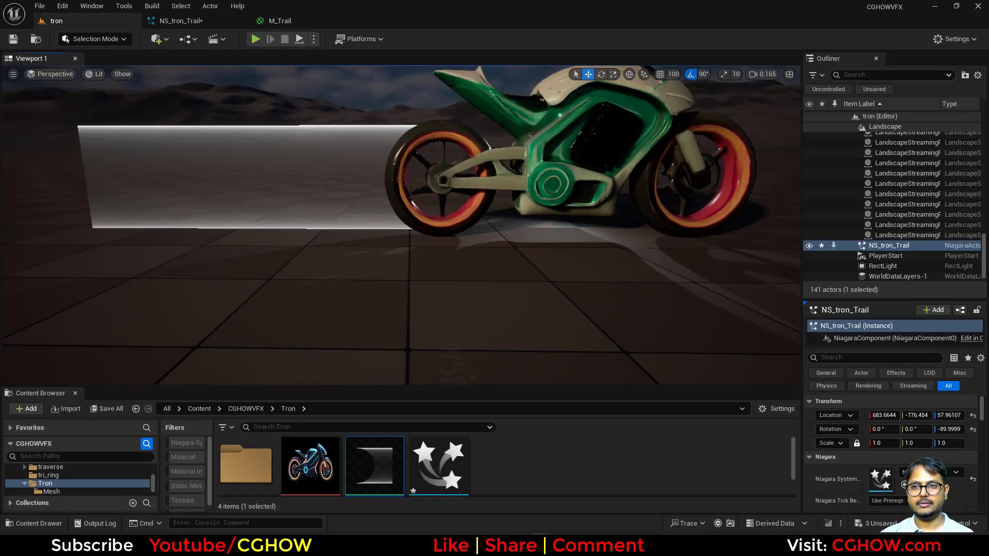
Set the Initialize Particle color to a glowing orange with hue about 14 and value 50, and view the trail in the level
left_click(198, 22)
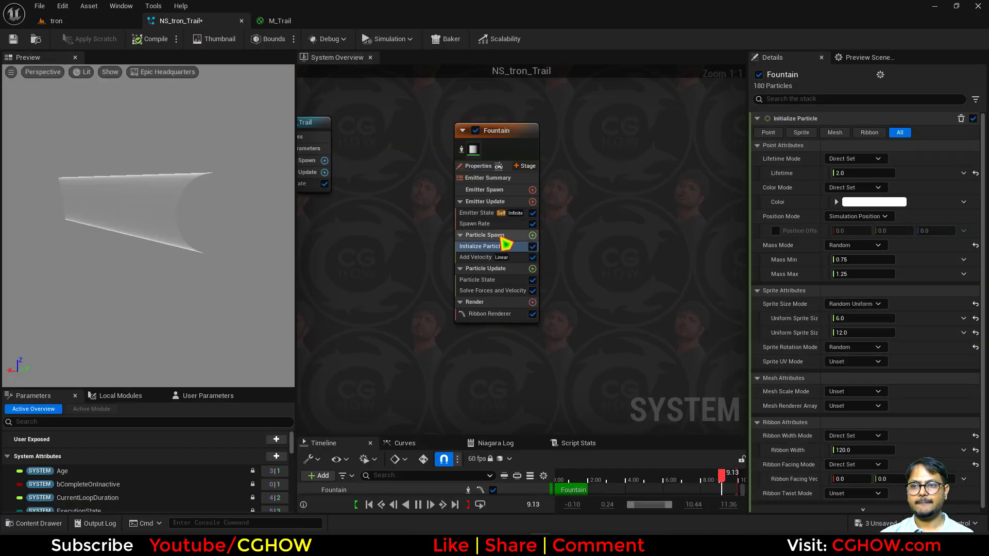
left_click(856, 201)
left_click(738, 292)
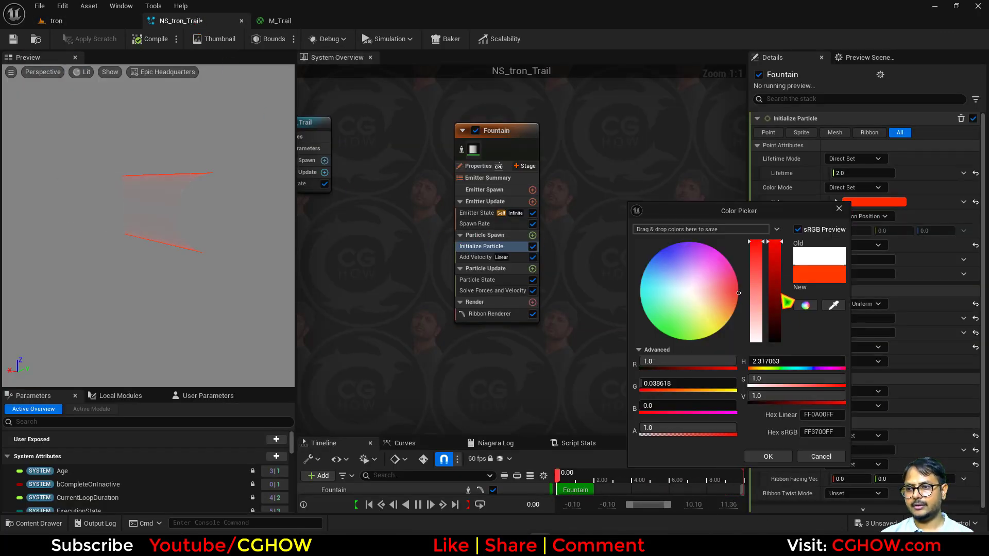
left_click(737, 303)
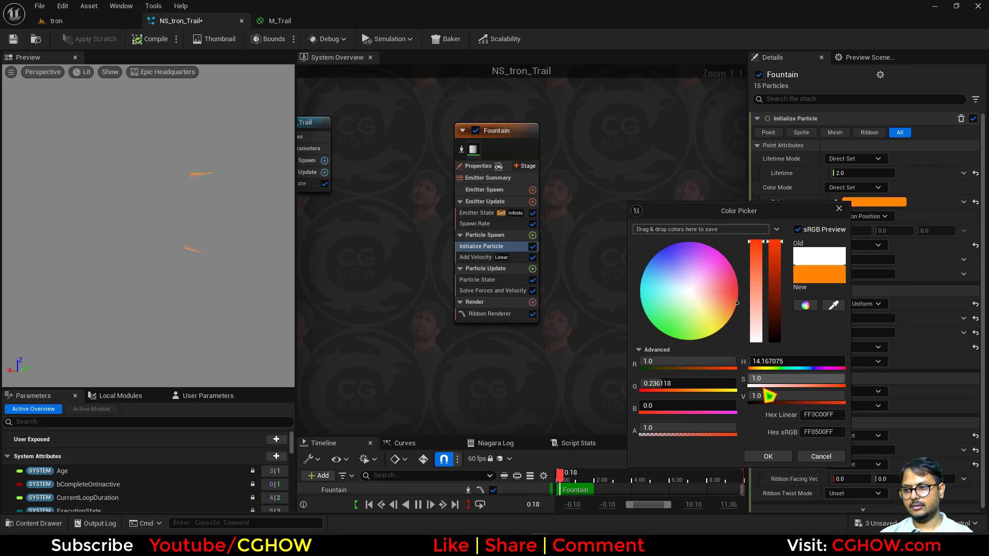
left_click(796, 396)
type("50")
key("Return")
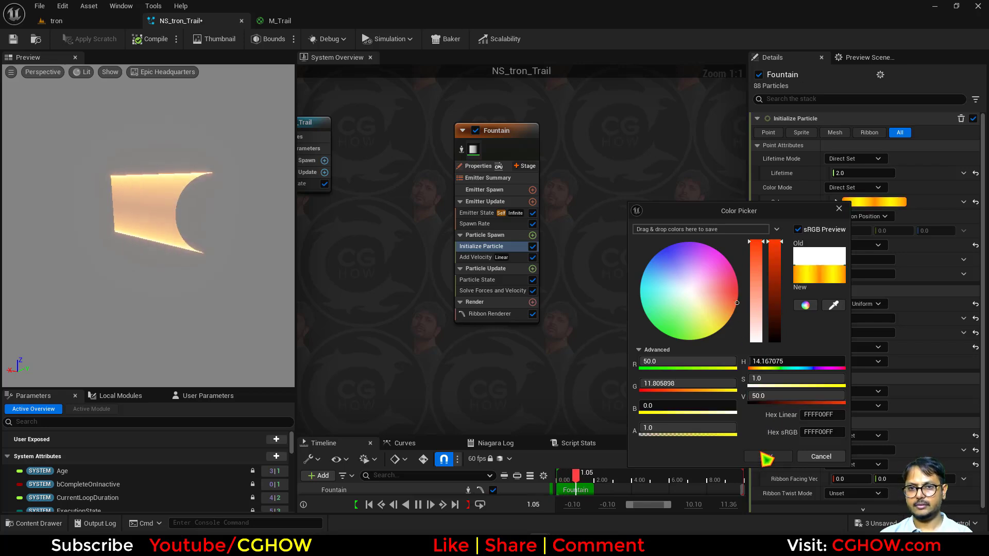
left_click(769, 457)
left_click(77, 20)
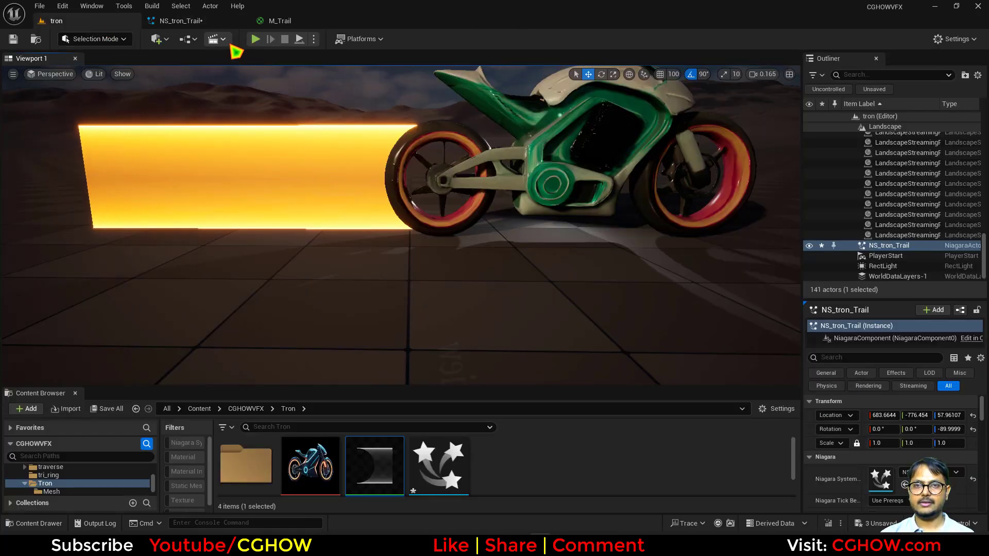
mouse_move(300, 136)
right_mouse_down()
mouse_move(361, 128)
mouse_move(340, 154)
mouse_move(314, 149)
mouse_move(317, 138)
right_mouse_up()
Set the particle Lifetime to 10 and the system's Warmup Time to 2 s
left_click(211, 24)
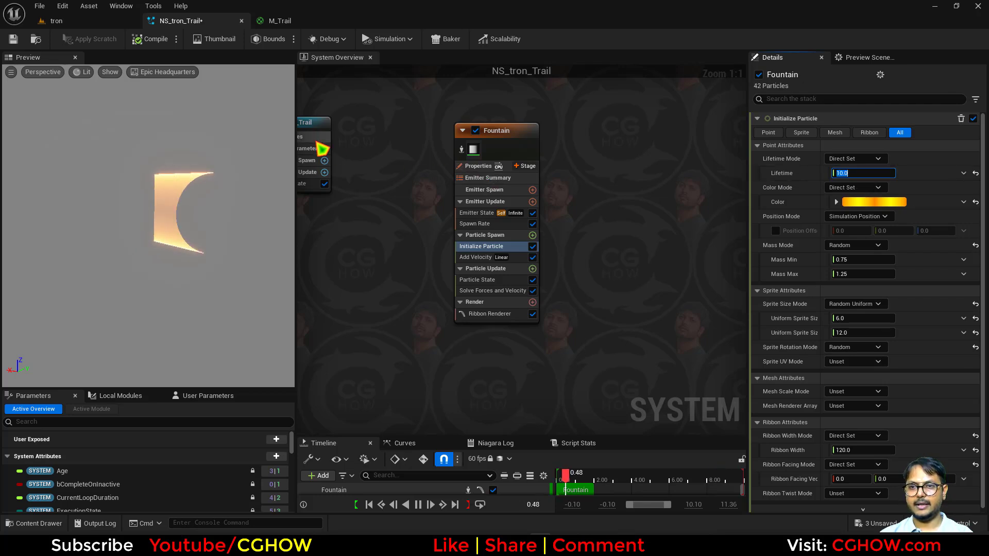
left_click(314, 137)
left_click(832, 184)
type("2")
key("Return")
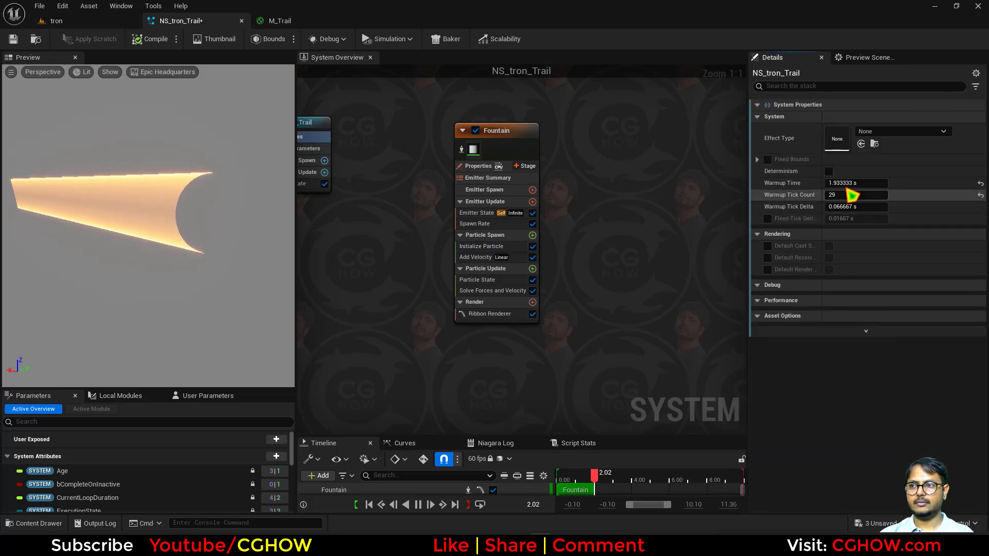
View the motorcycle from behind in the level and shift the NS_tron_Trail actor sideways along X to about 653.8, onto the rear wheel's centerline
left_click(92, 23)
key("d")
right_click_drag(296, 157, 542, 214)
key("a")
key("a")
key("w")
key("s")
left_click(310, 154)
right_click_drag(310, 155, 309, 149)
key("s")
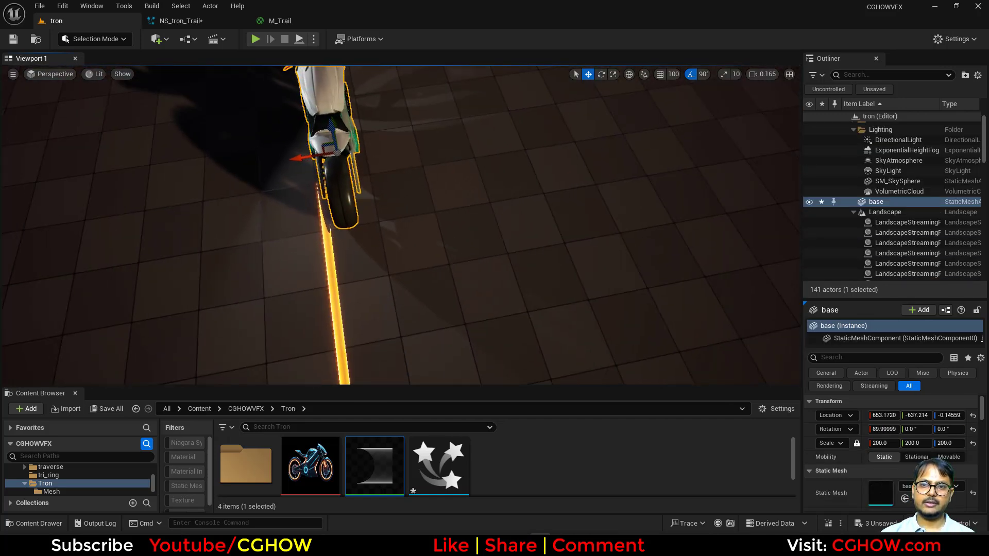
left_click(328, 231)
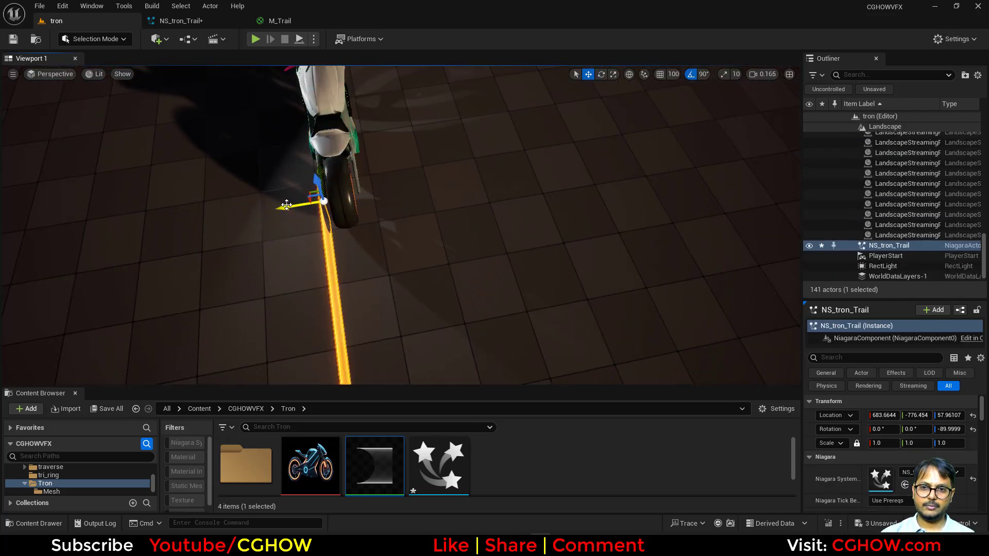
left_click_drag(301, 209, 304, 209)
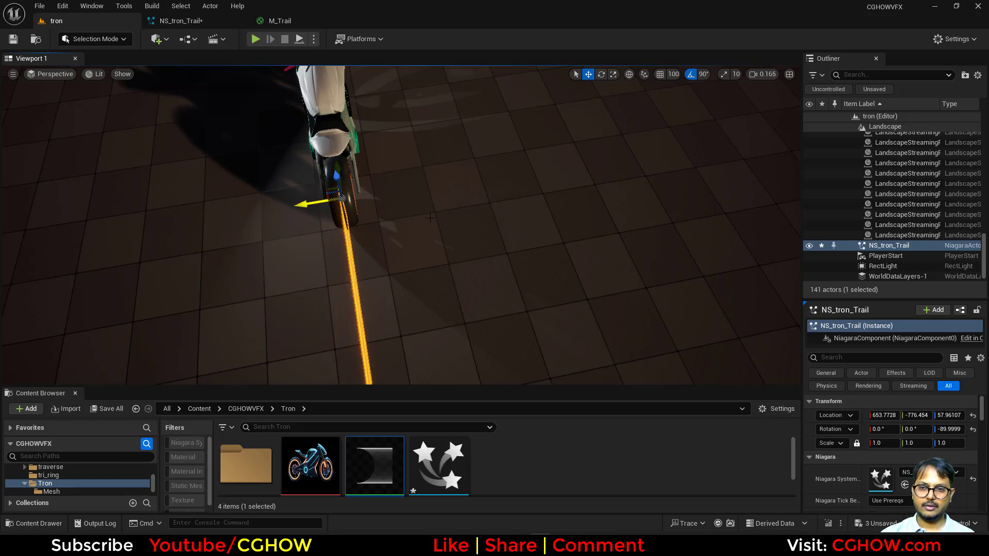
Attach the NS_tron_Trail actor to the motorcycle's base mesh as its child and select the base
mouse_move(489, 218)
right_mouse_down()
mouse_move(463, 221)
mouse_move(430, 207)
mouse_move(494, 208)
right_mouse_up()
right_click_drag(427, 204, 411, 231)
right_click_drag(541, 200, 553, 199)
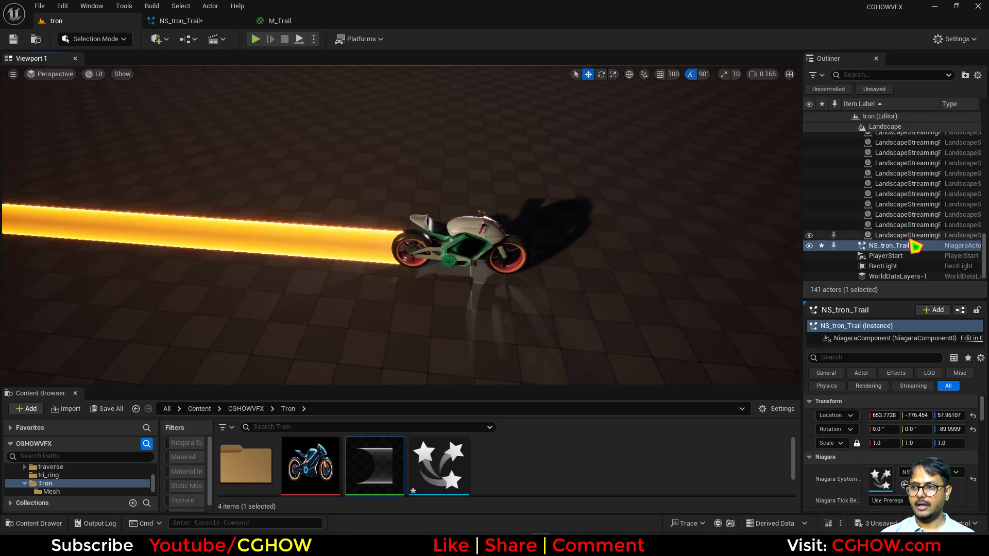
scroll(904, 256, "up", 1)
scroll(907, 256, "down", 2)
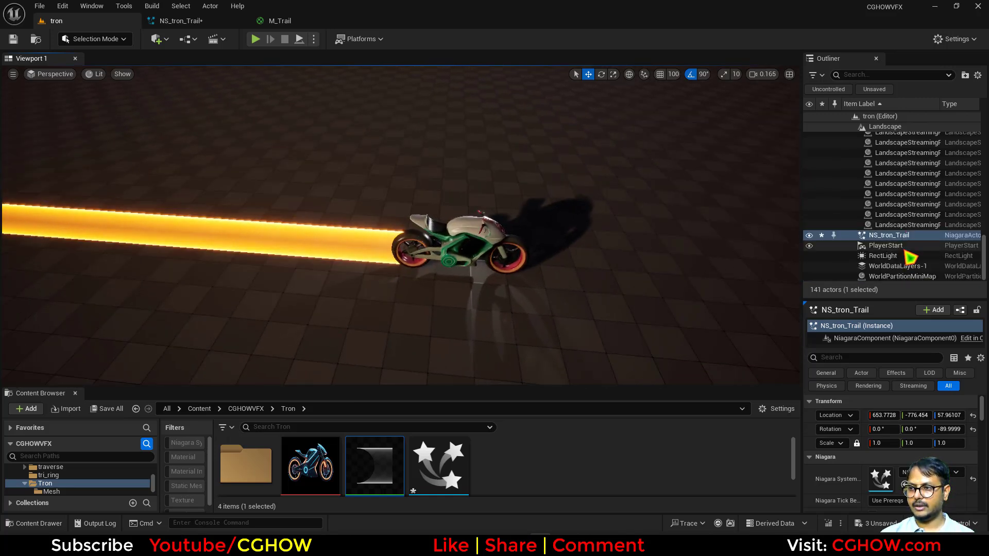
scroll(875, 233, "up", 10)
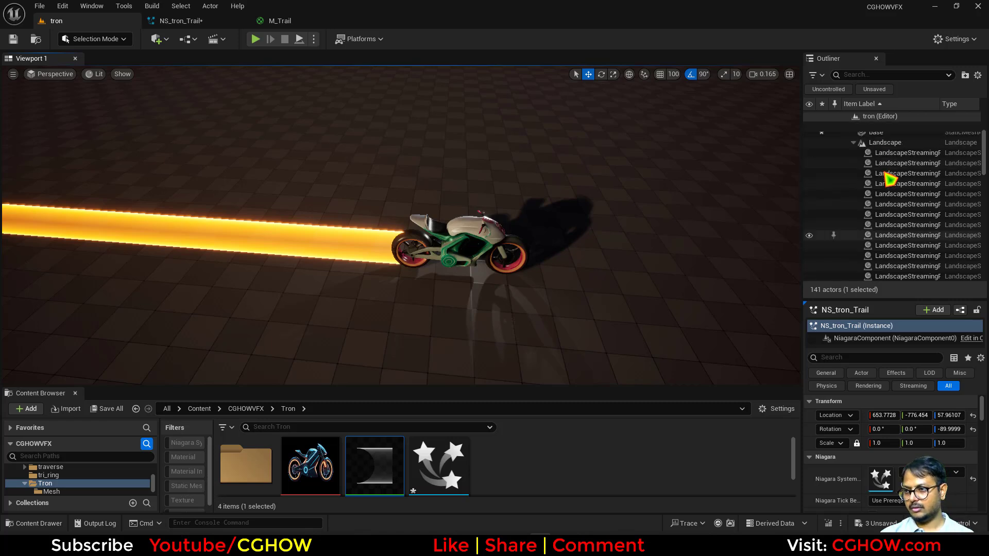
left_click(853, 219)
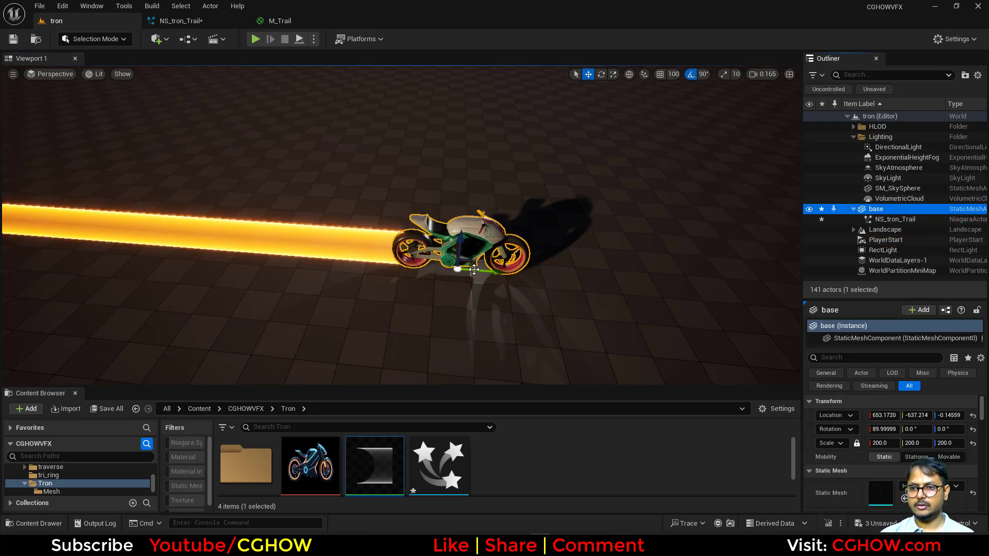
Move the motorcycle sideways to about X 662.9 to test how the attached trail follows it
left_click_drag(466, 262, 530, 278, "alt")
mouse_move(414, 235)
left_mouse_down()
mouse_move(380, 186)
mouse_move(424, 246)
mouse_move(409, 234)
left_mouse_up()
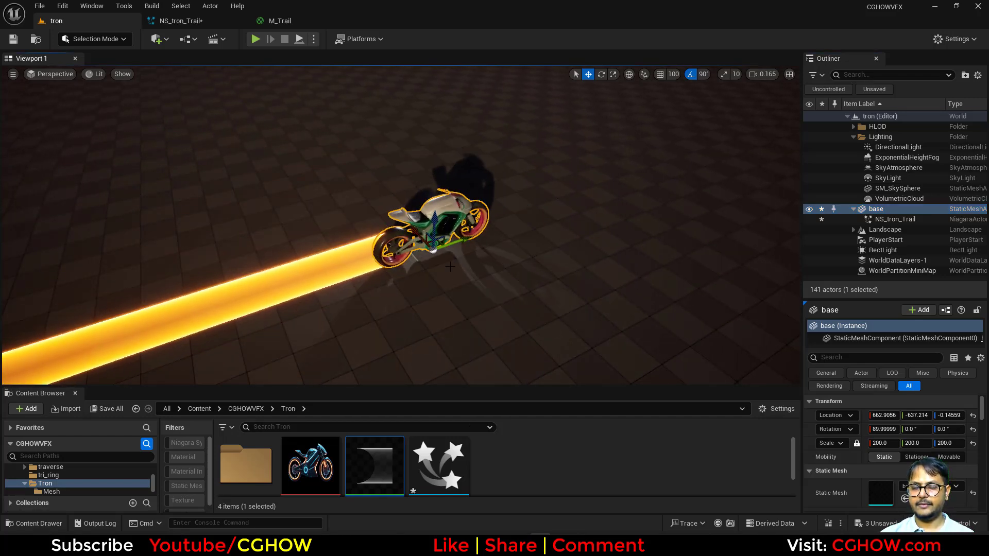
key("d")
right_click_drag(455, 271, 402, 282)
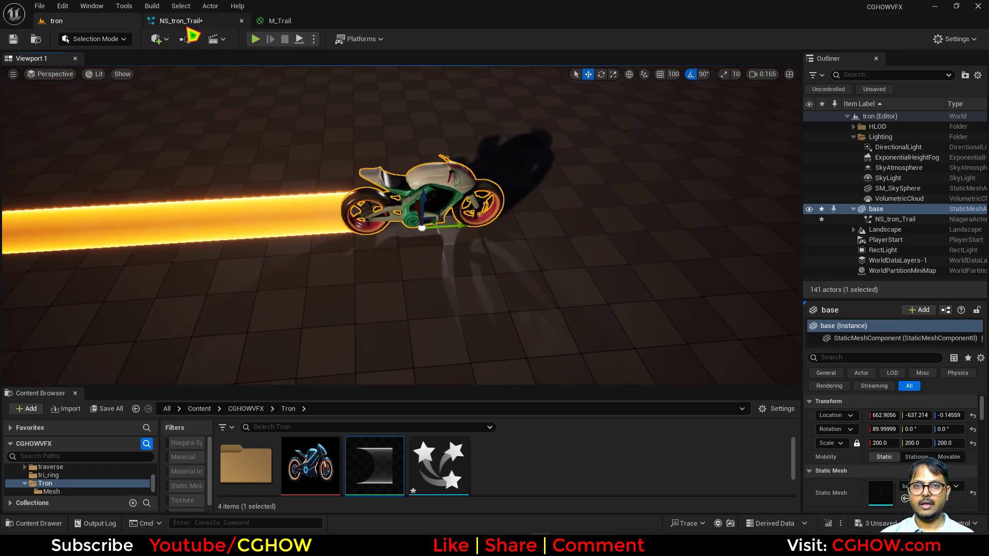
Turn off Local Space for the Fountain emitter and move the motorcycle back and forth sideways in the level to test the trail
left_click(183, 22)
left_click(493, 171)
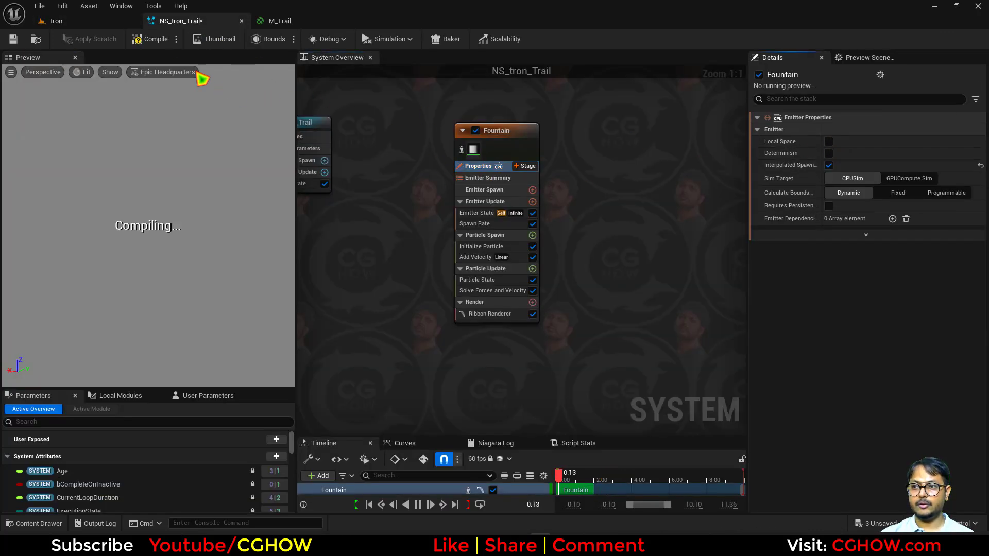
left_click(103, 22)
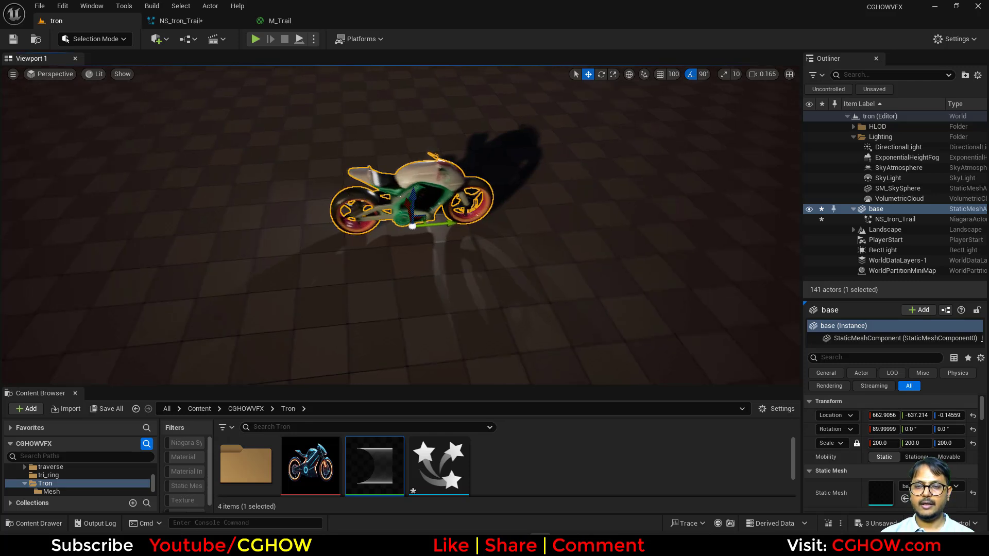
left_click_drag(406, 207, 414, 234)
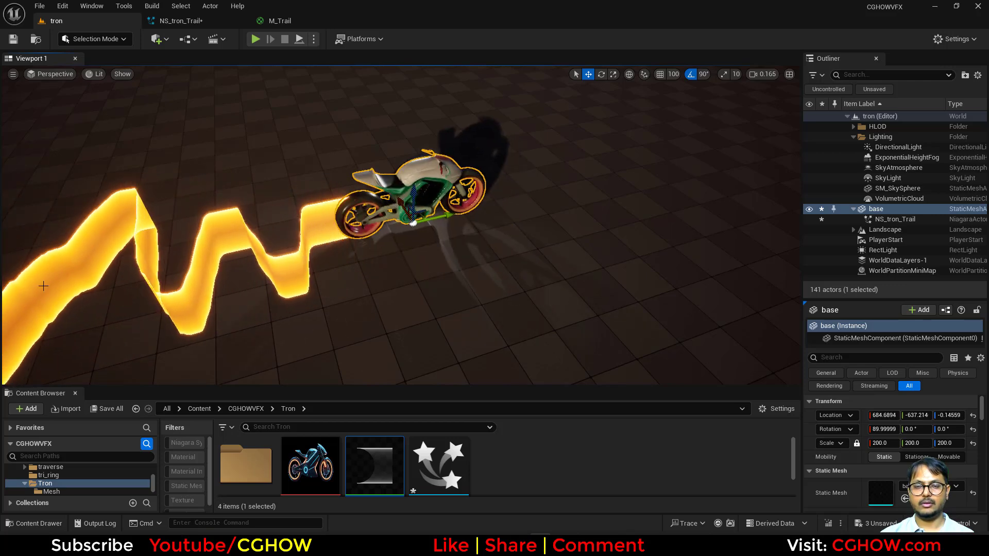
Review the Fountain emitter's Add Velocity and Spawn Rate settings, and move the motorcycle in the level to test the trail again
left_click(194, 23)
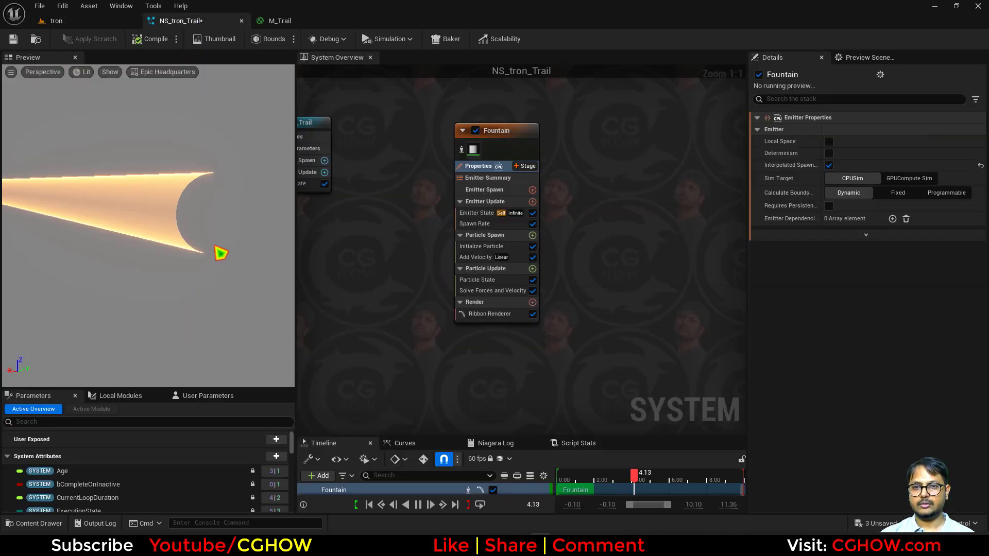
left_click(479, 258)
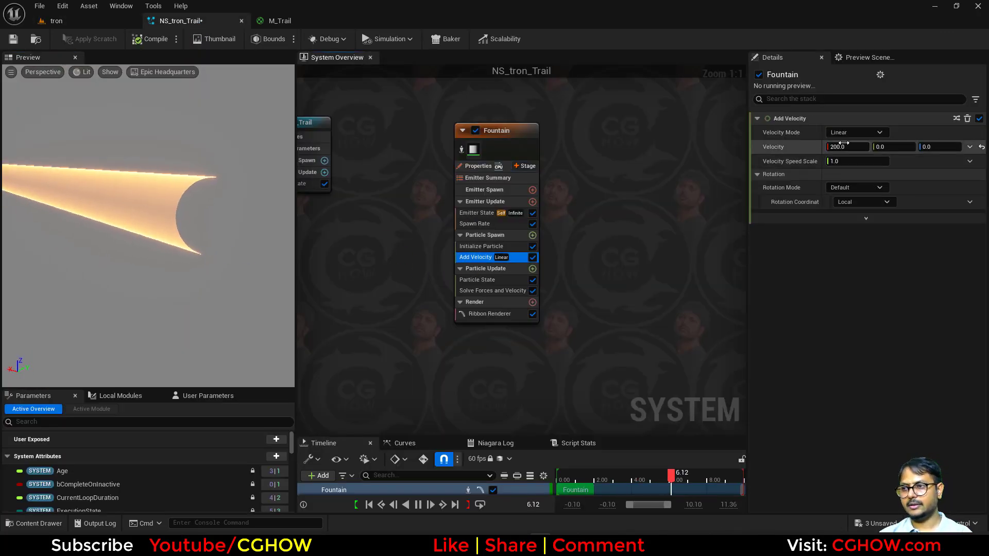
left_click(490, 224)
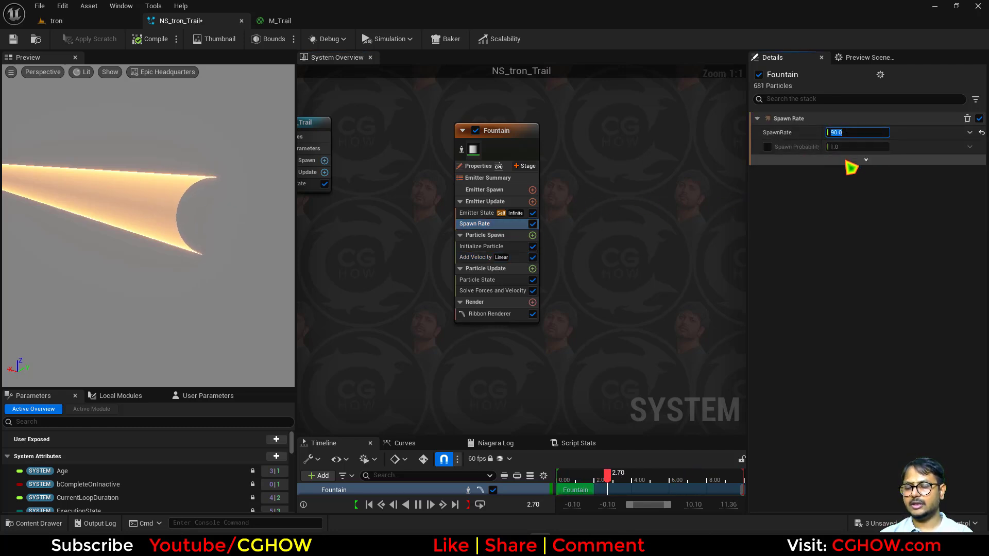
left_click(109, 24)
mouse_move(397, 202)
left_mouse_down()
mouse_move(361, 178)
mouse_move(367, 167)
mouse_move(423, 200)
mouse_move(352, 155)
mouse_move(371, 252)
mouse_move(340, 165)
mouse_move(370, 206)
mouse_move(360, 166)
mouse_move(397, 284)
mouse_move(334, 135)
mouse_move(393, 291)
mouse_move(354, 172)
mouse_move(420, 279)
mouse_move(422, 236)
mouse_move(355, 160)
mouse_move(438, 311)
mouse_move(338, 127)
mouse_move(412, 232)
mouse_move(360, 178)
left_mouse_up()
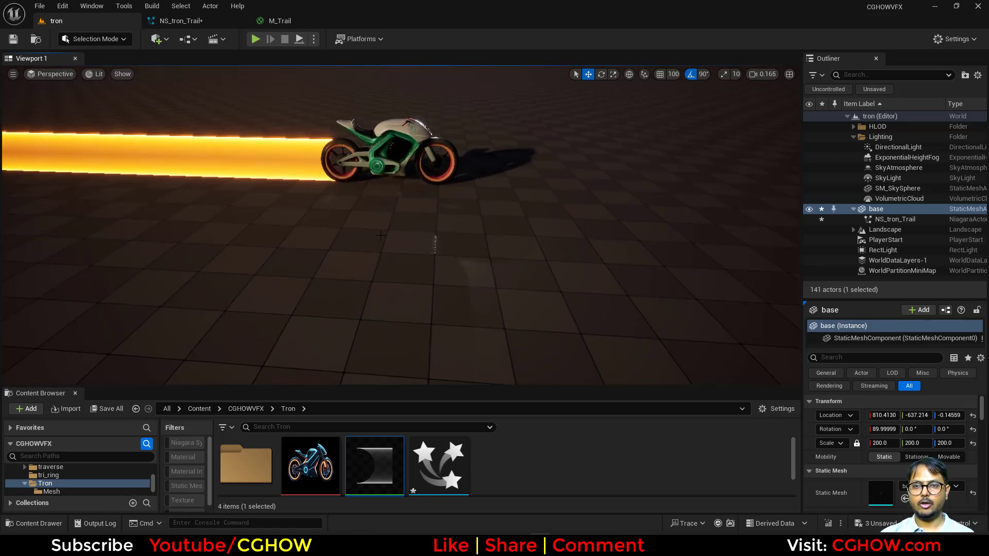